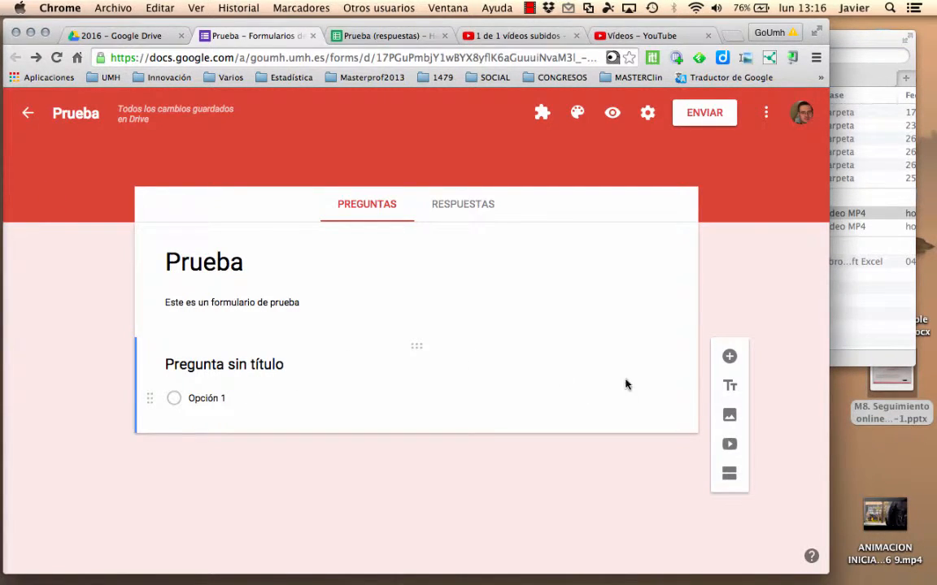
Replace the untitled question's title with "Pregunta 1. ¿Cuánto suman 2+2?".
left_click(231, 366)
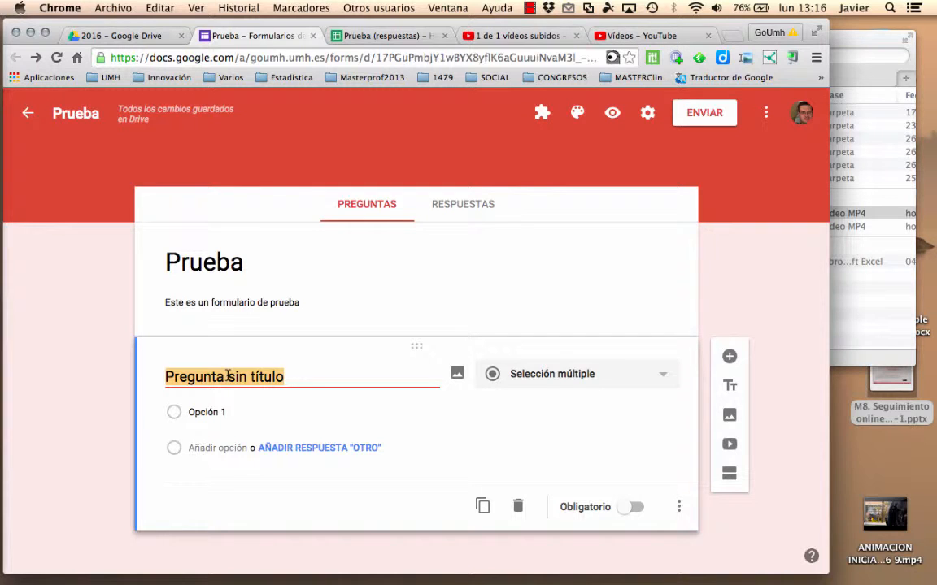
type("PRe")
key("BackSpace")
key("BackSpace")
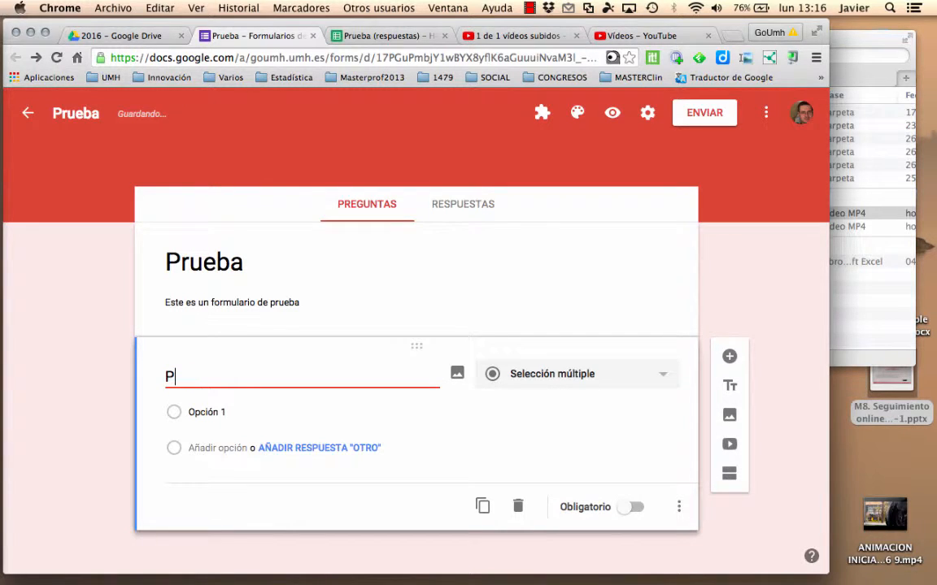
type("regunta º")
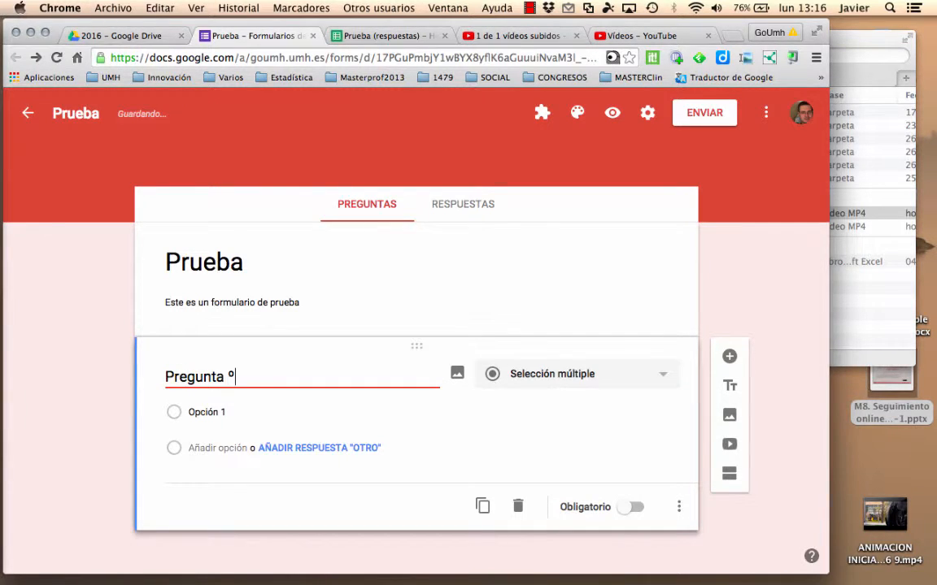
key("BackSpace")
type("1. ")
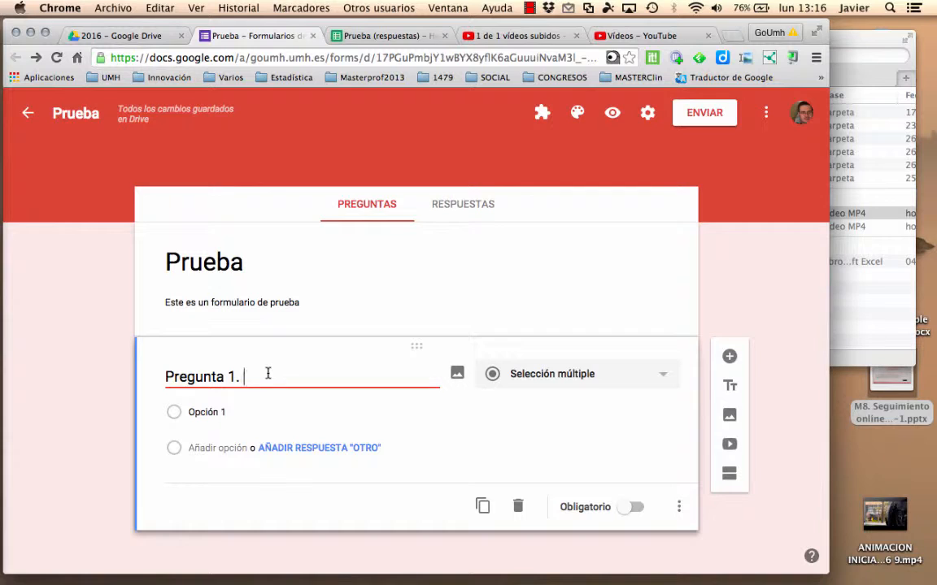
type("¿Cuan")
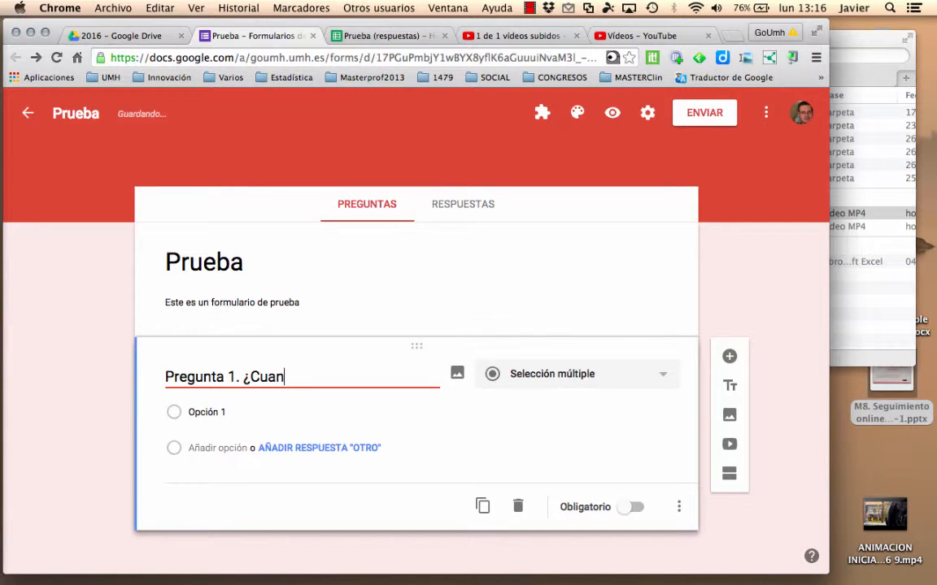
key("BackSpace")
key("BackSpace")
type("áto suman")
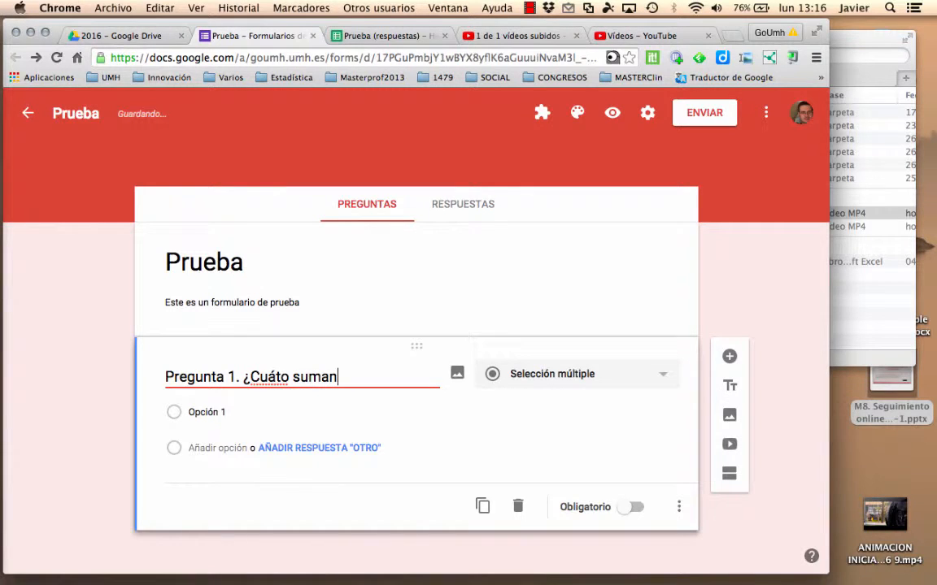
type(" 2+2?")
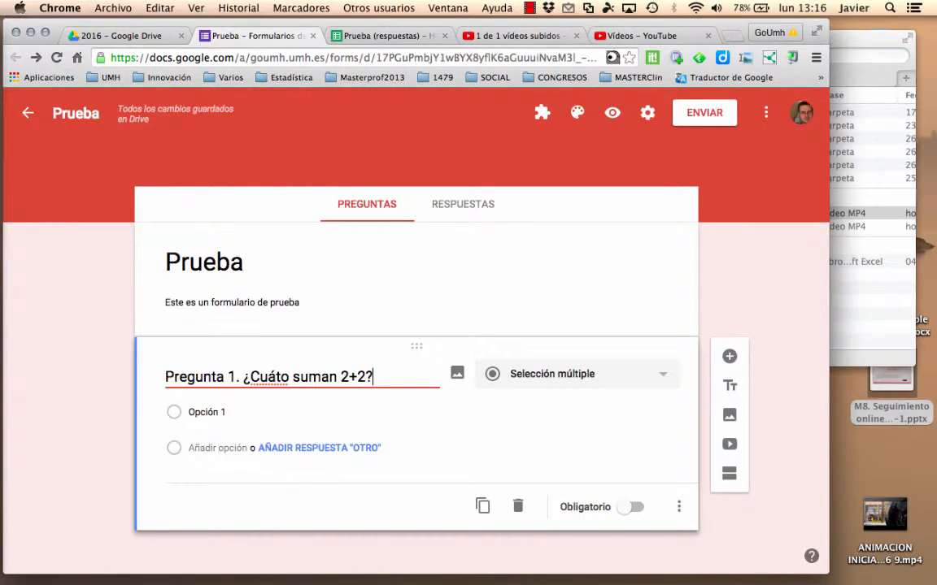
left_click(276, 376)
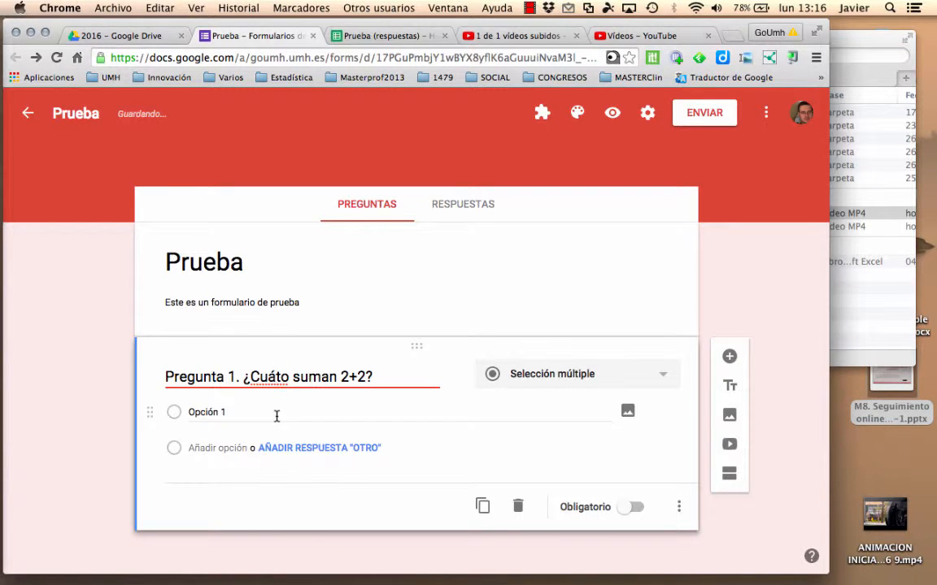
type("n")
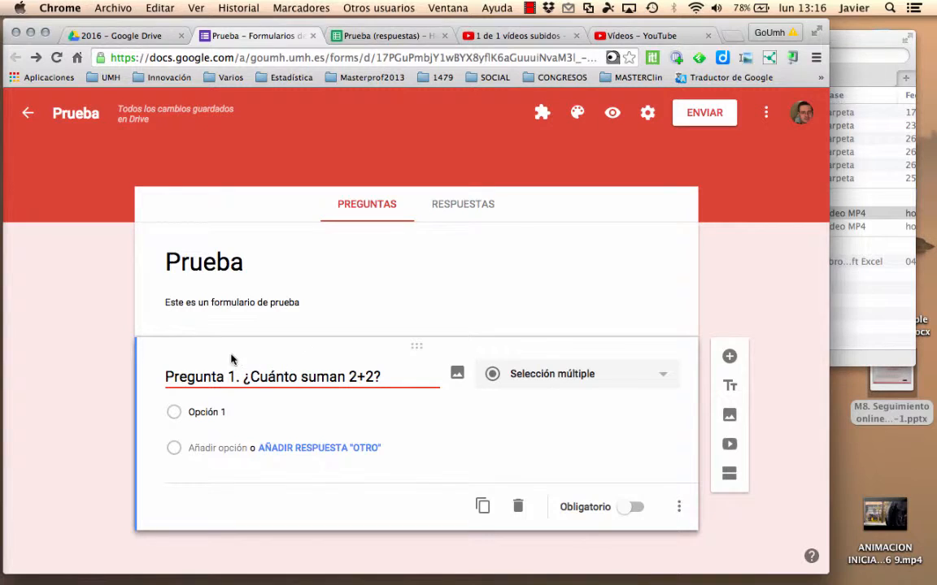
Remove the "Pregunta 1. " prefix from the question title, leaving only "¿Cuánto suman 2+2?".
left_click(244, 376)
key("BackSpace")
key("BackSpace")
key("BackSpace")
key("BackSpace")
key("BackSpace")
key("BackSpace")
key("BackSpace")
key("BackSpace")
key("BackSpace")
key("BackSpace")
key("BackSpace")
key("BackSpace")
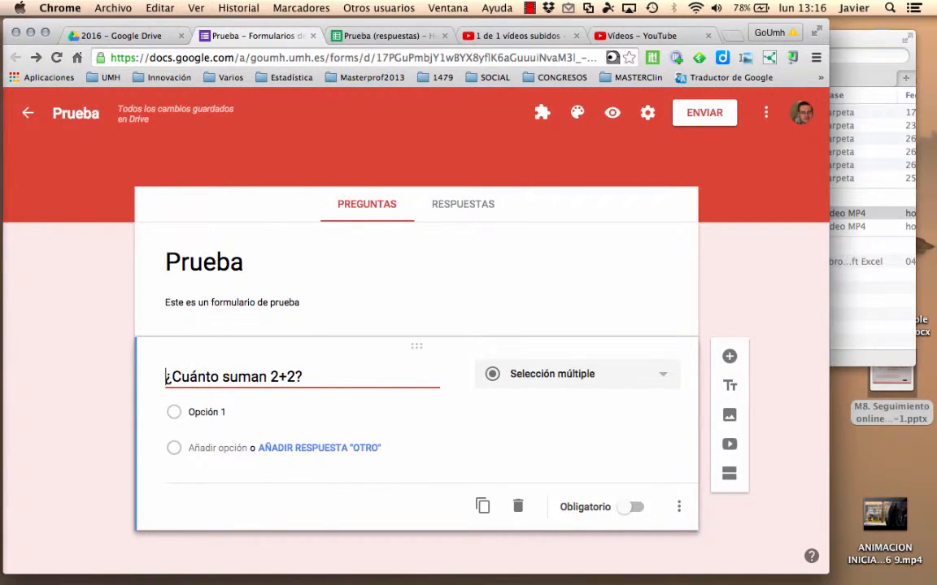
Enter the four answer options 3, 4, 5 and 6 for the 2+2 question.
left_click(234, 412)
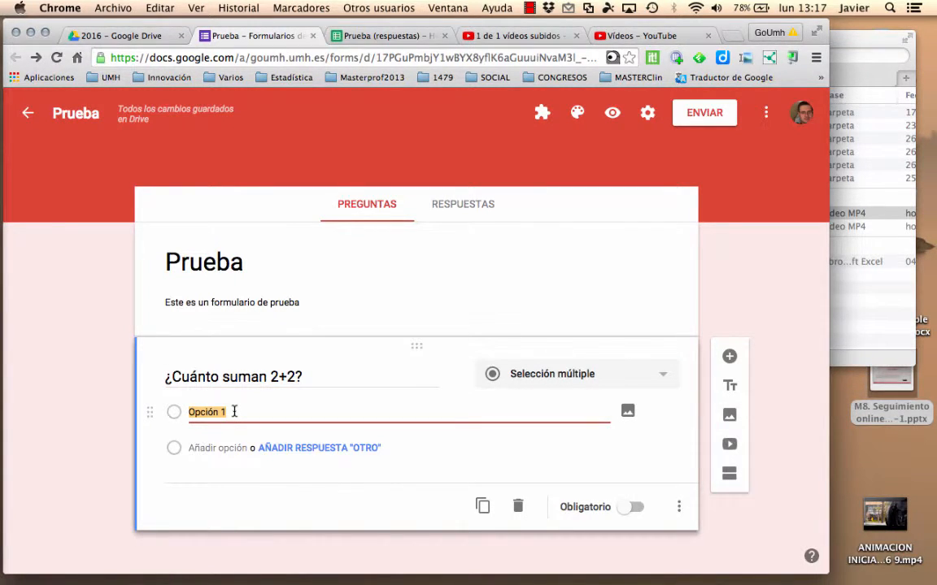
type("3")
left_click(221, 449)
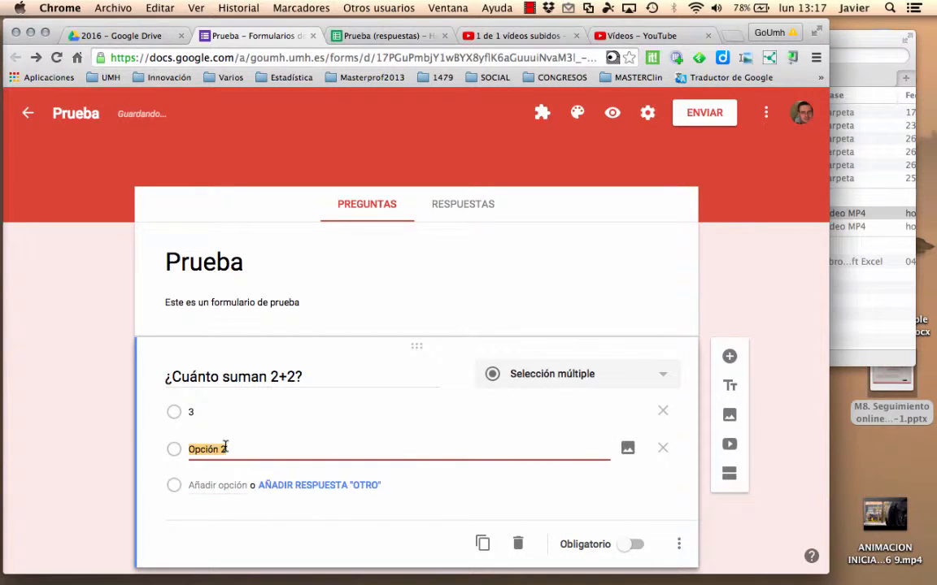
type("4")
left_click(221, 485)
type("5")
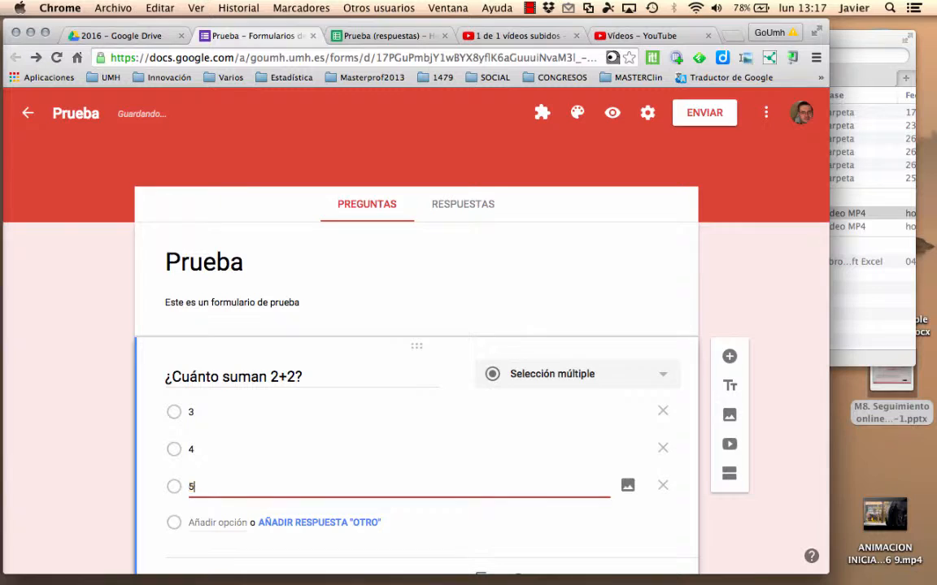
left_click(222, 523)
type("6")
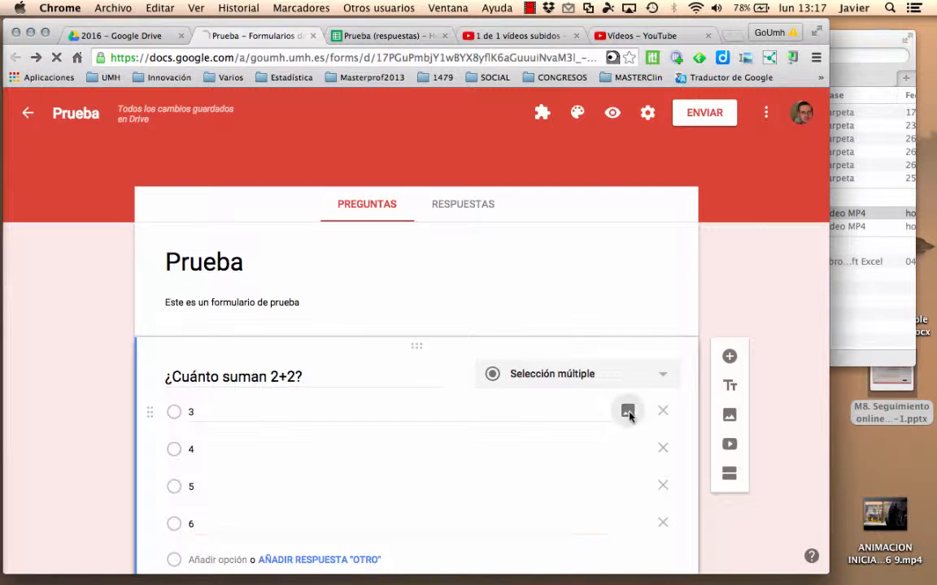
Look at the image sources offered for answer option 3, and return to editing the question without inserting an image.
left_click(627, 412)
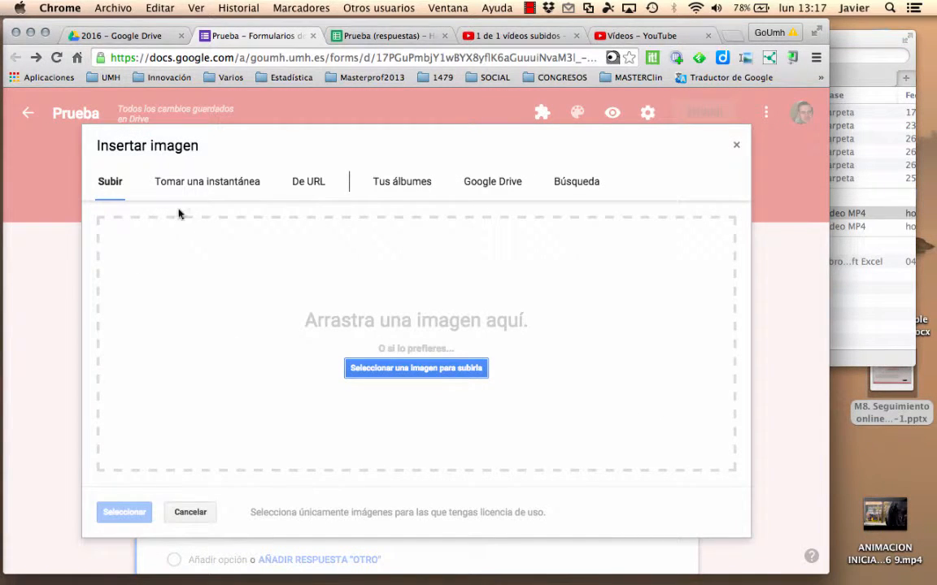
left_click(735, 148)
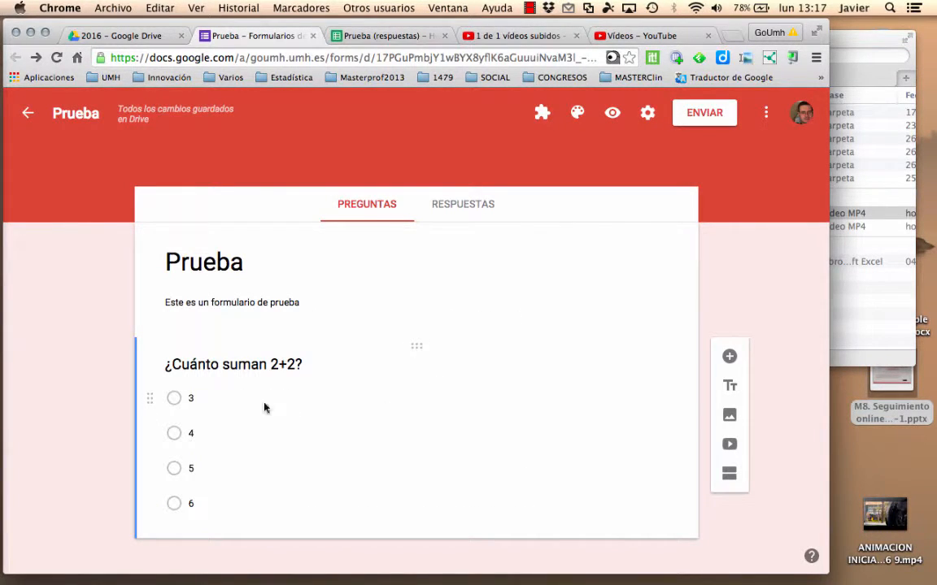
left_click(195, 397)
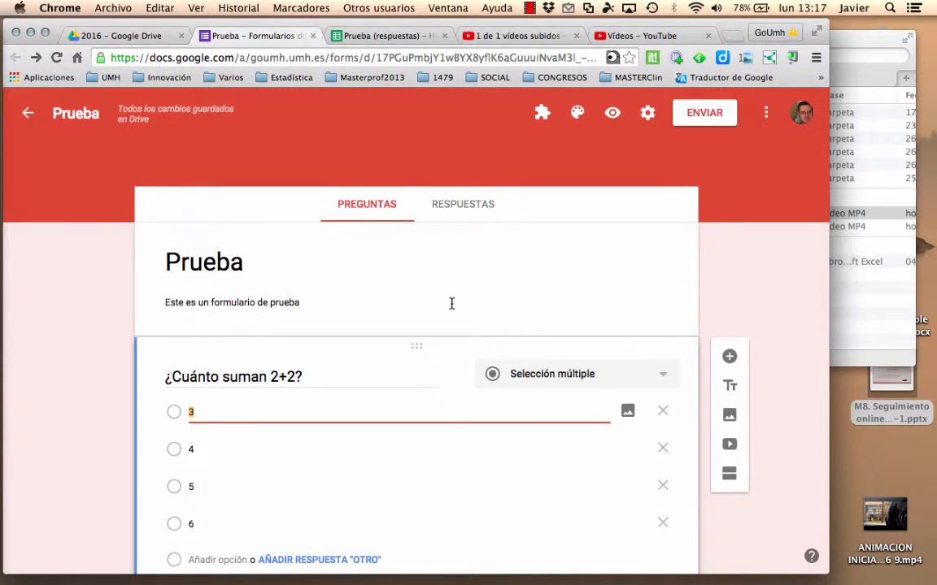
Review the available question types and the additional settings of the 2+2 question without changing any.
scroll(449, 305, "down", 3)
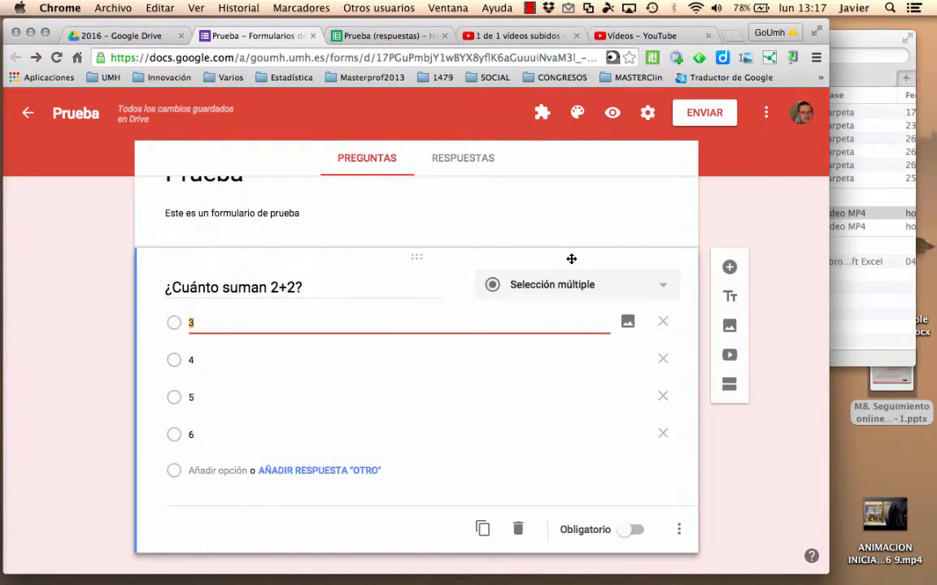
left_click(661, 287)
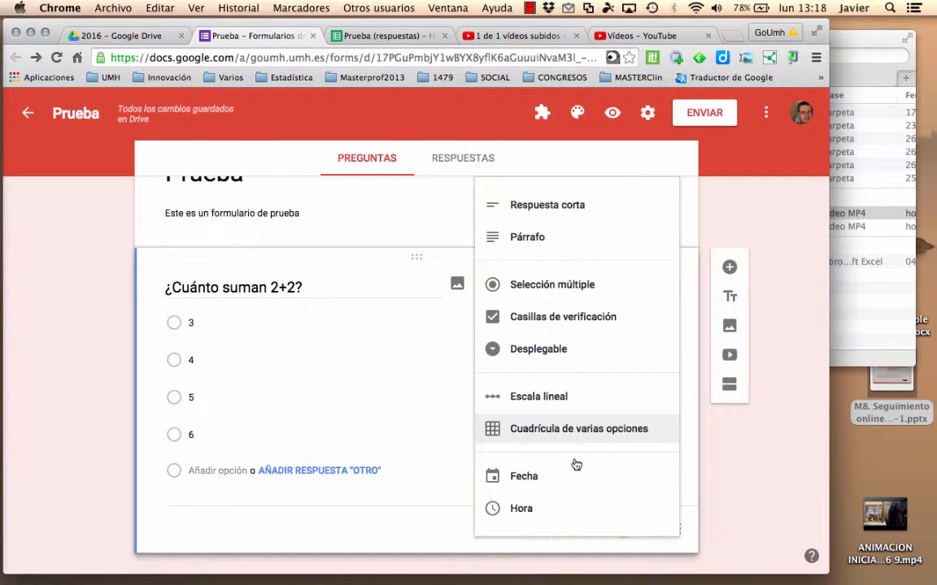
left_click(413, 525)
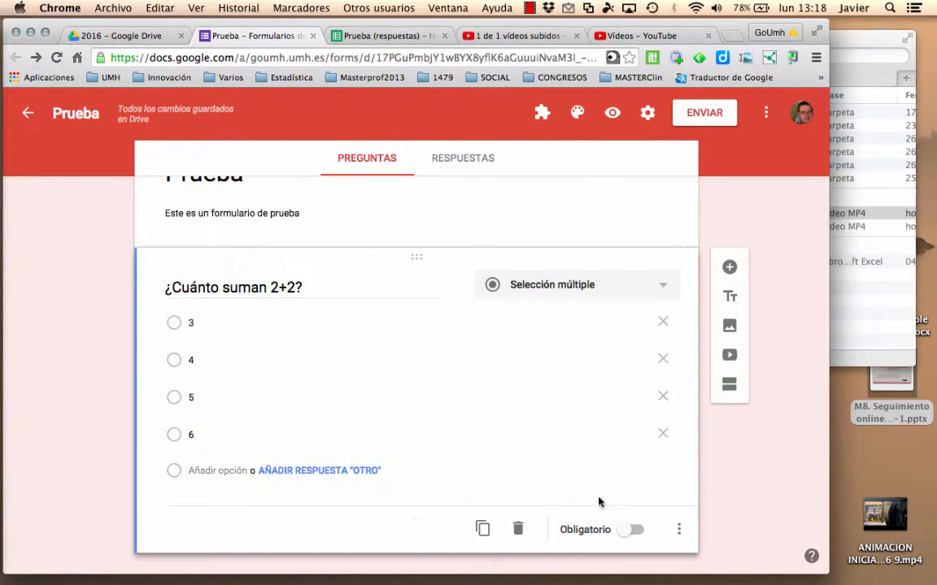
left_click(679, 529)
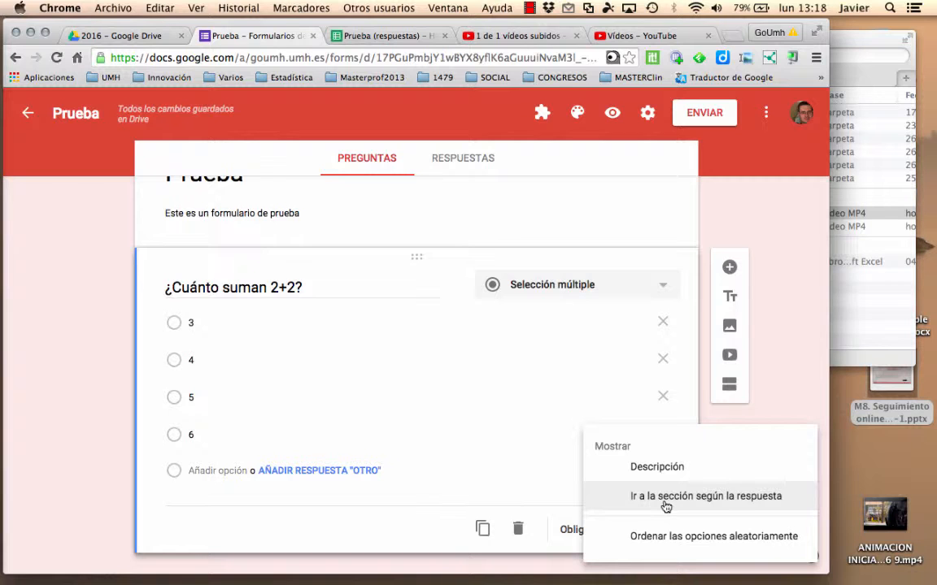
left_click(534, 462)
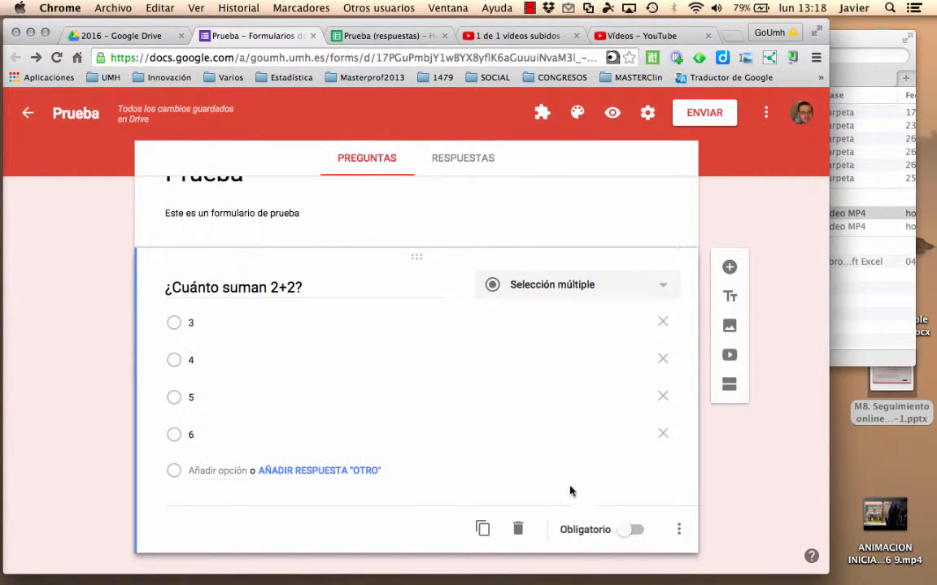
Make the 2+2 question mandatory and switch it back to optional.
left_click(637, 532)
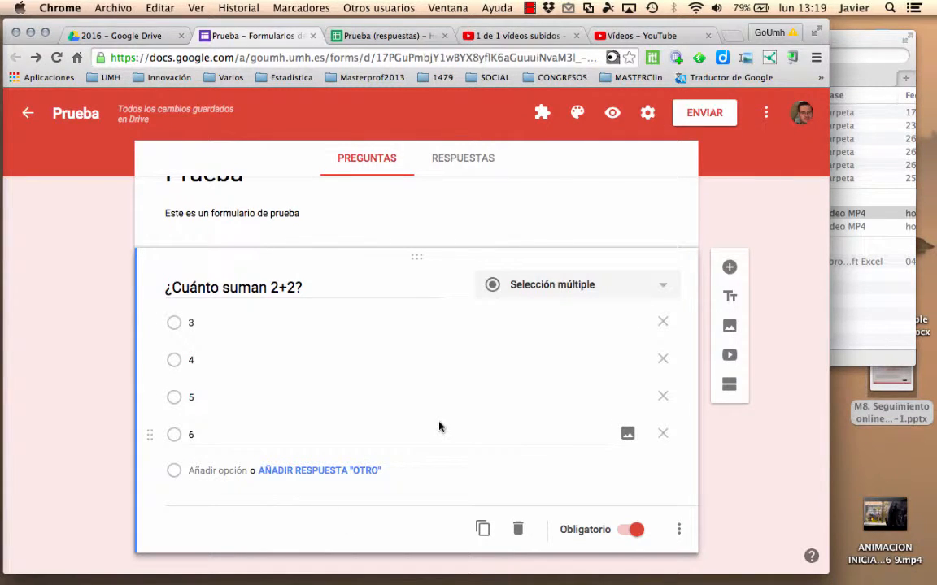
left_click(629, 530)
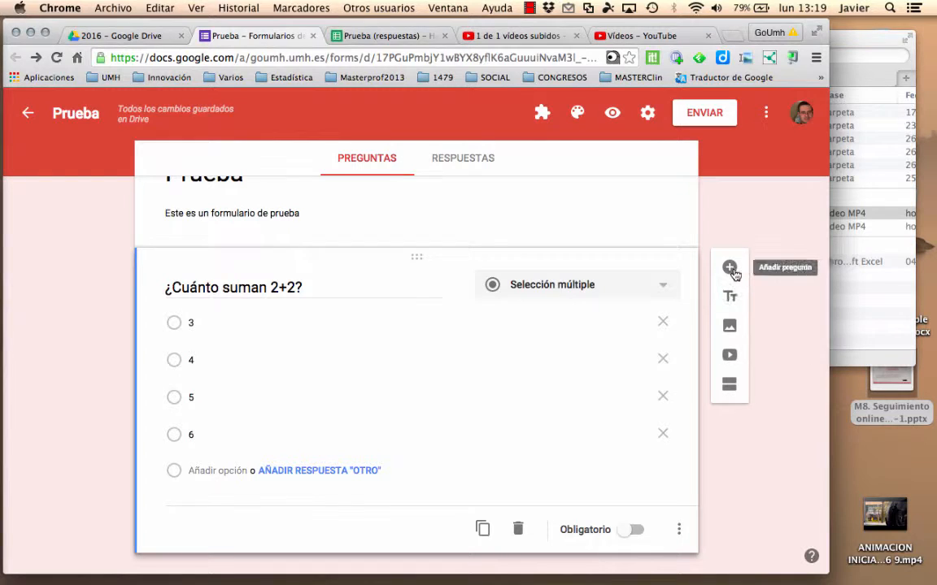
Add a new question below the 2+2 question and set its type to Casillas de verificación.
left_click(729, 268)
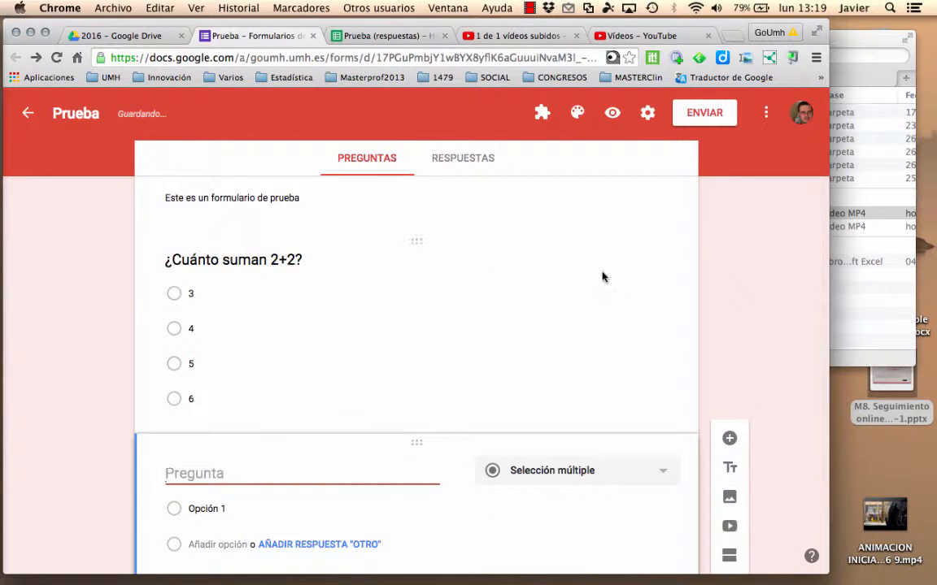
scroll(604, 274, "down", 1)
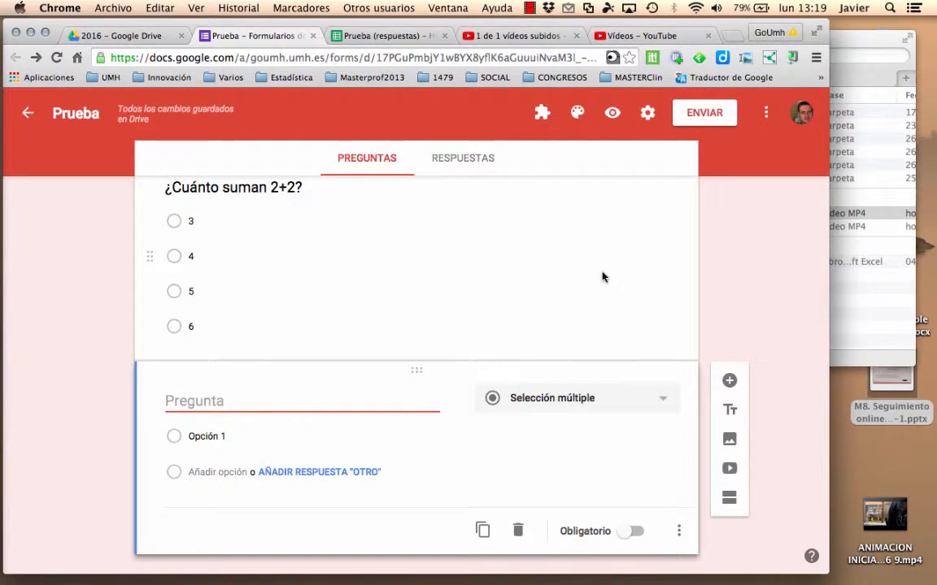
left_click(663, 405)
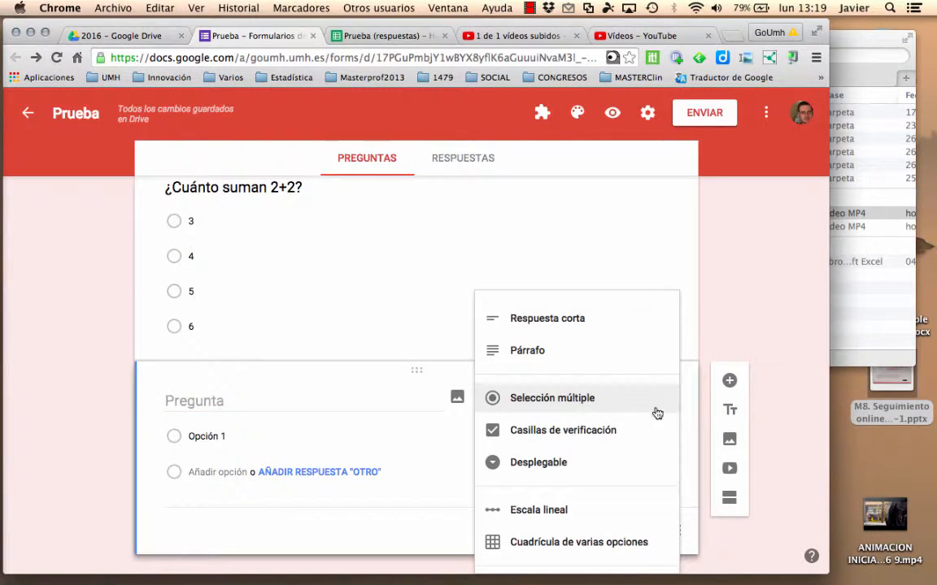
left_click(623, 435)
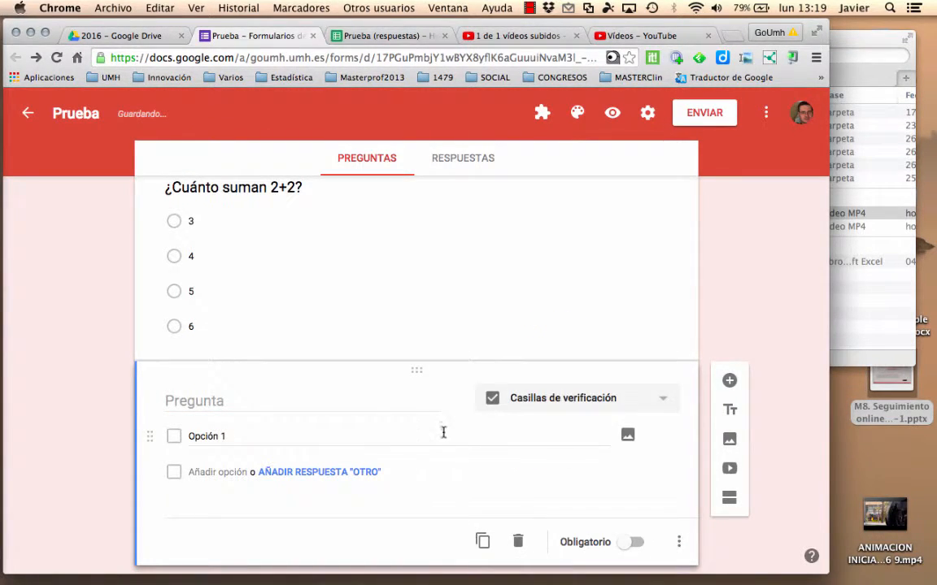
Title the new checkbox question "¿Cuánto son 5X5?".
left_click(243, 402)
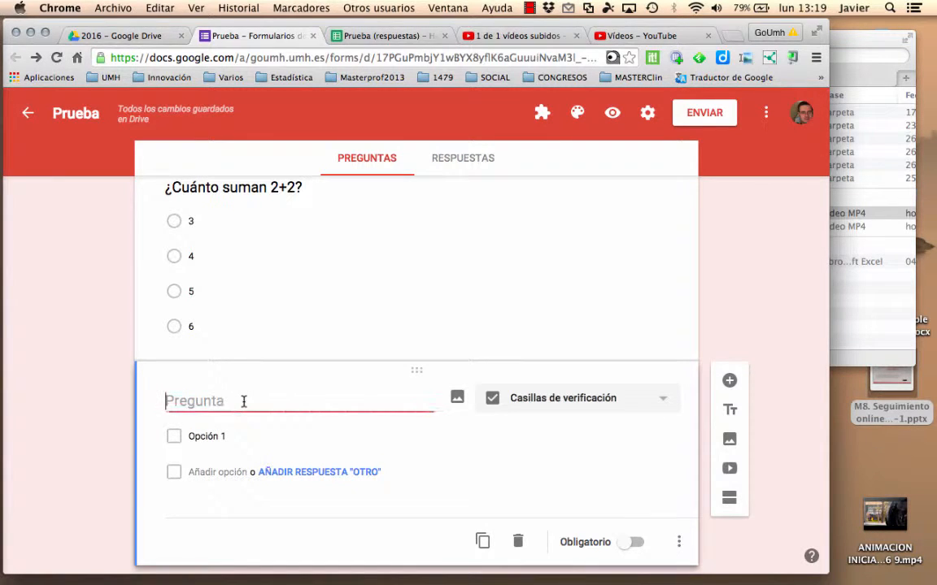
type("¿Cu")
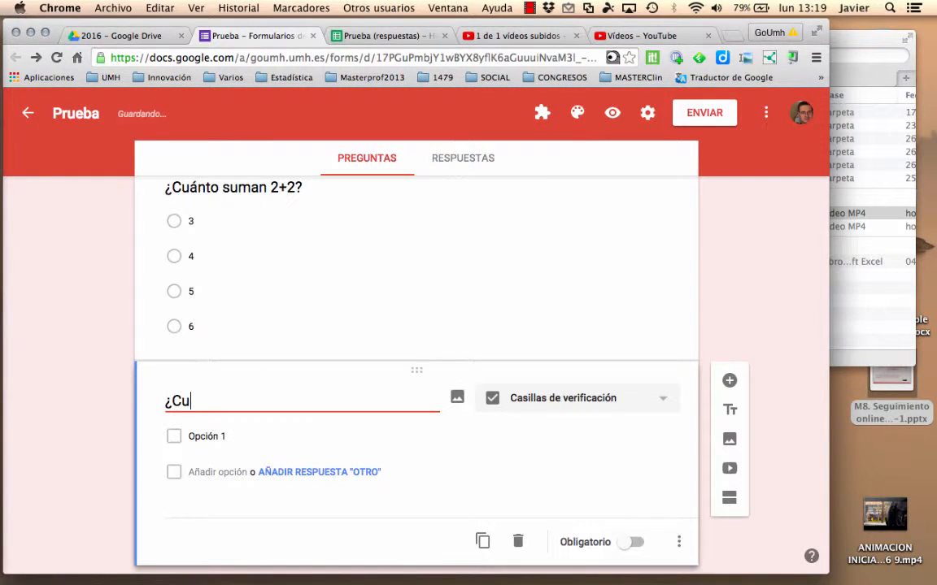
type("ánto son 5")
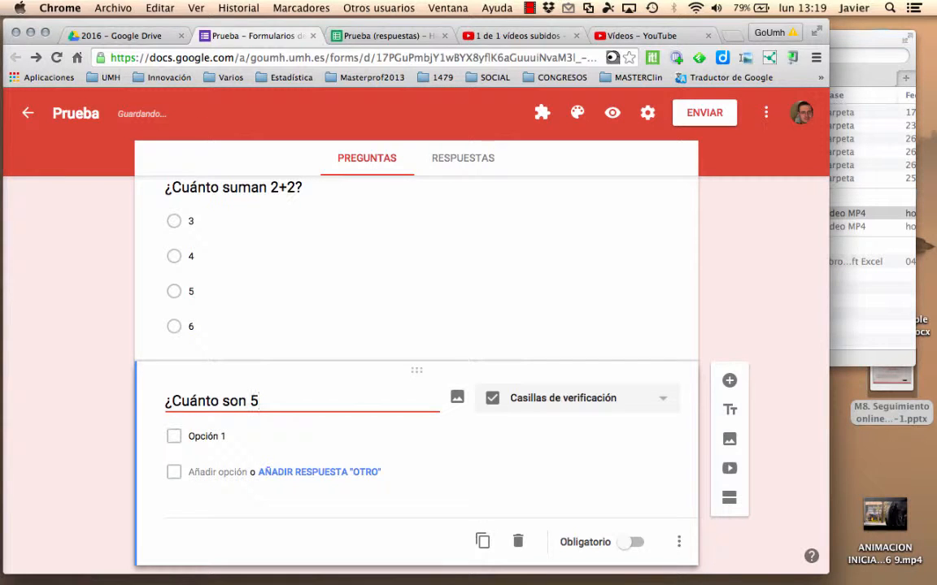
type("X5")
Enter 10, 20 and 25 as answer options for the 5X5 question.
left_click(203, 437)
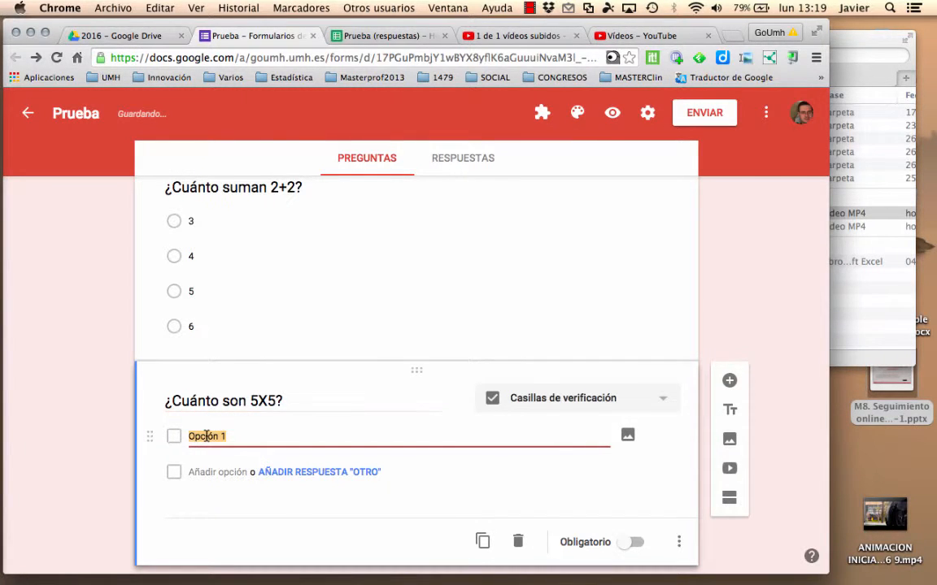
type("10")
left_click(209, 473)
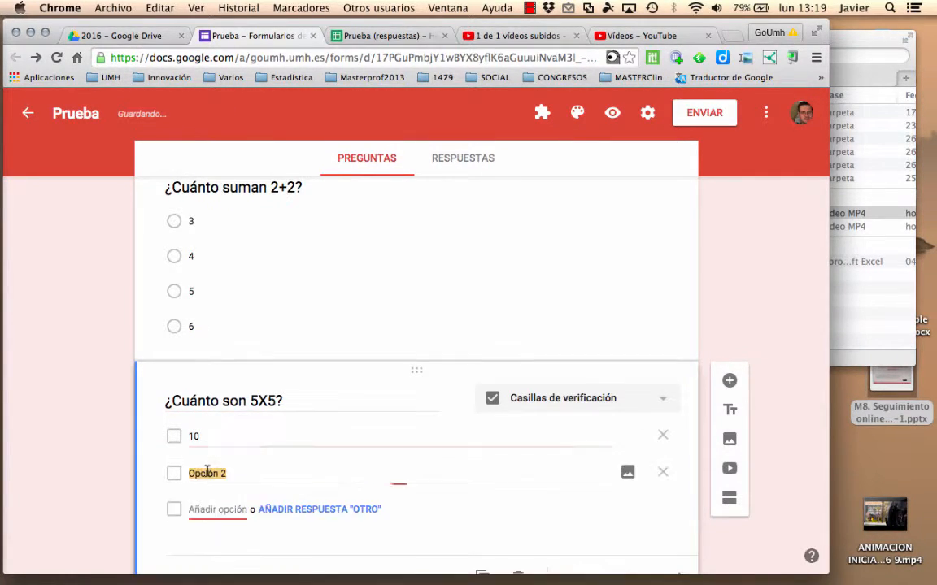
type("20")
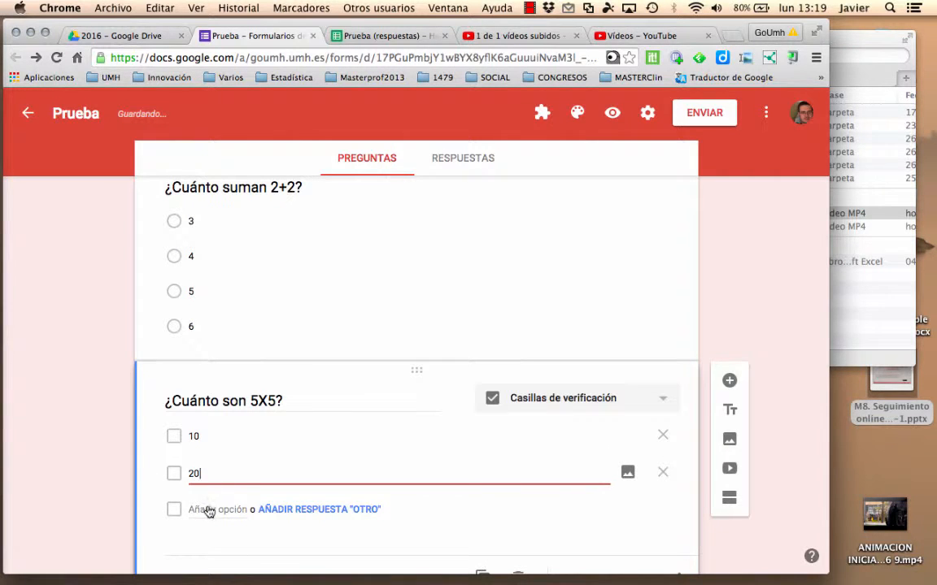
left_click(209, 509)
type("25")
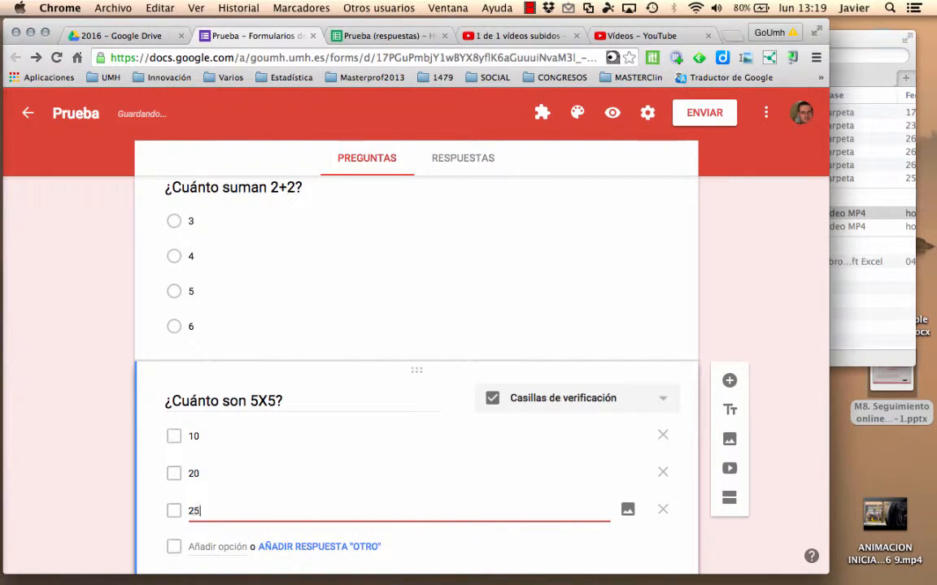
Add 30 as the fourth answer option of the 5X5 question.
left_click(203, 547)
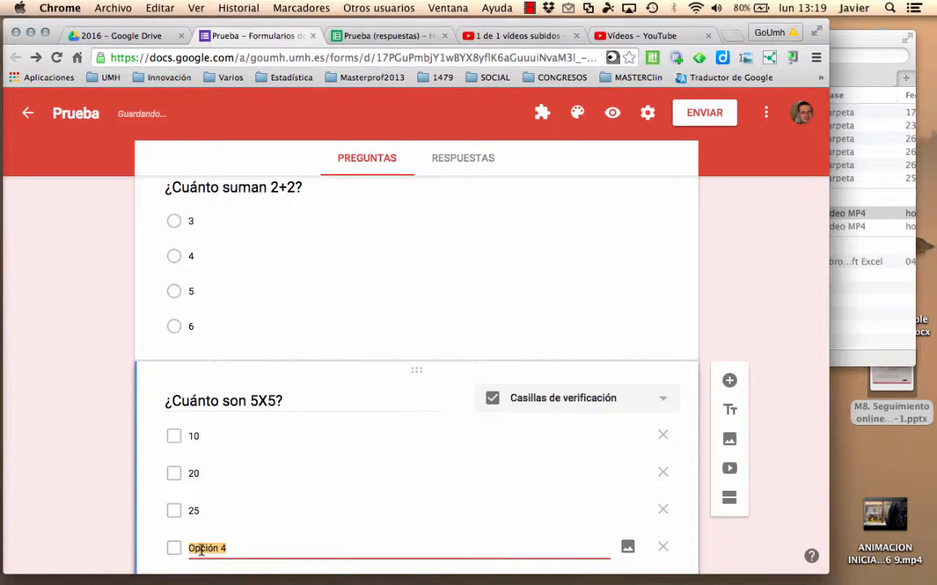
type("30")
scroll(69, 431, "down", 3)
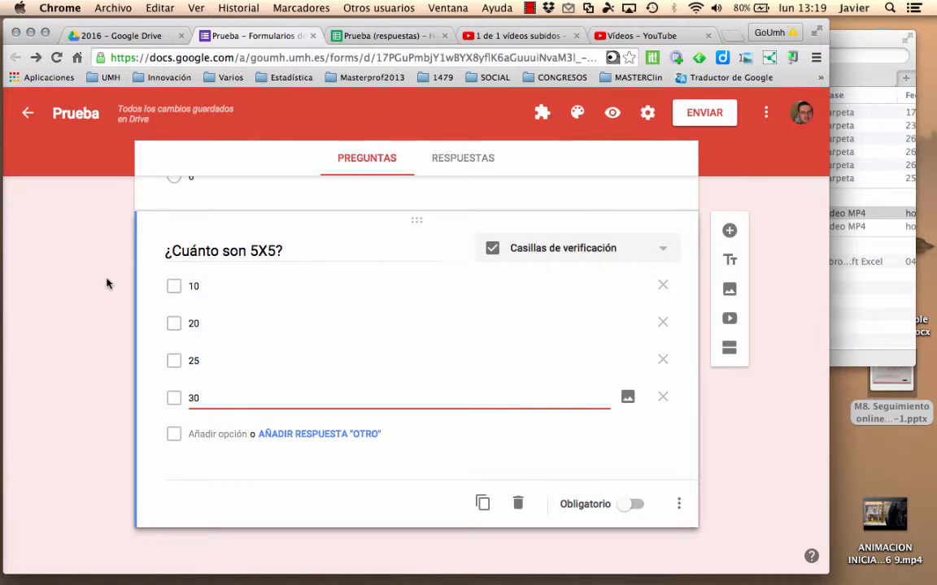
Compare the 2+2 multiple-choice question with the 5X5 checkbox question, including the extra options offered for the checkbox question.
scroll(106, 283, "up", 2)
scroll(106, 283, "up", 5)
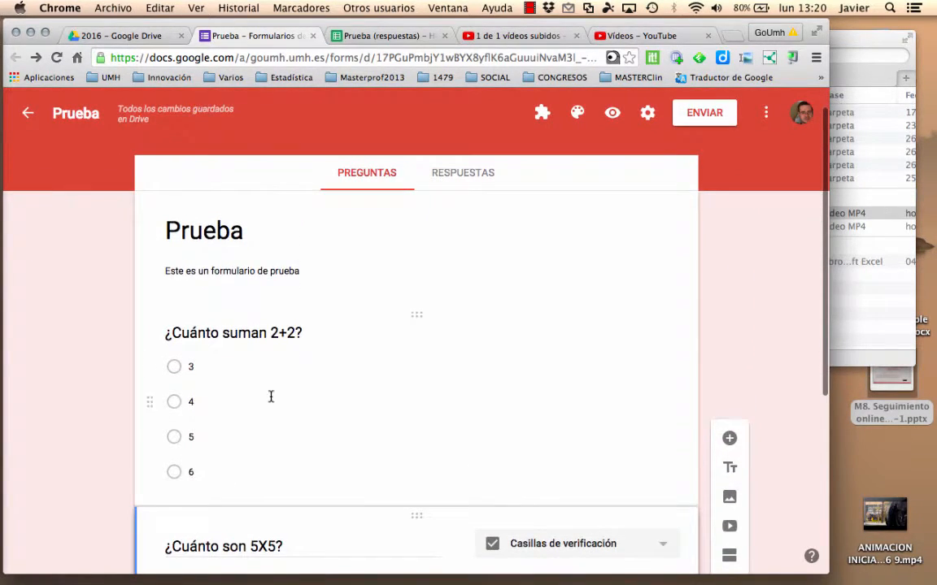
left_click(270, 396)
scroll(74, 410, "down", 5)
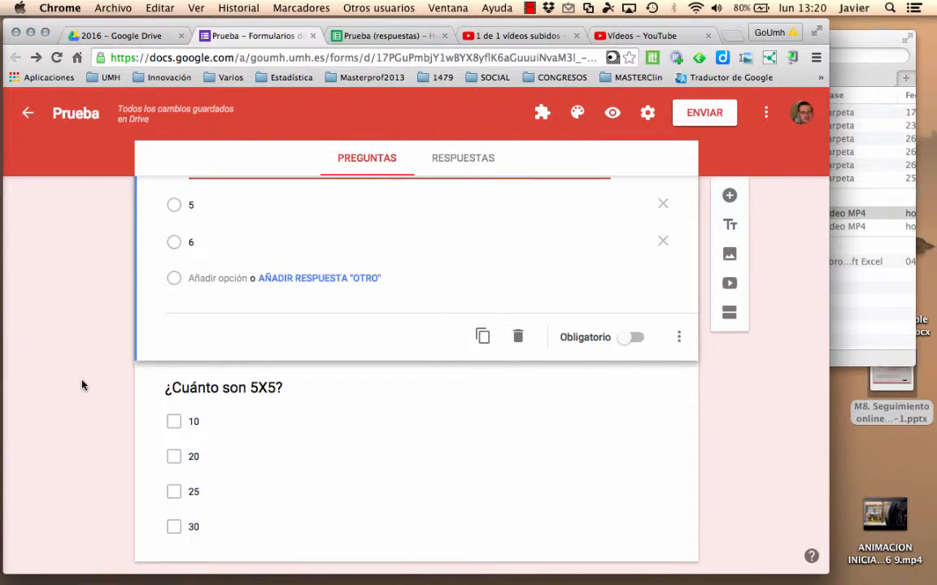
scroll(81, 383, "up", 2)
scroll(96, 303, "down", 2)
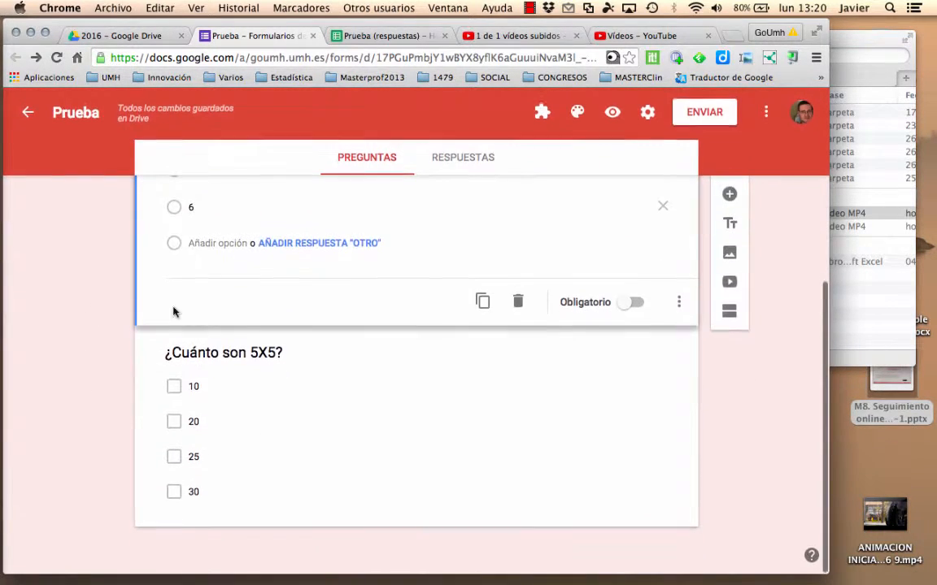
left_click(539, 441)
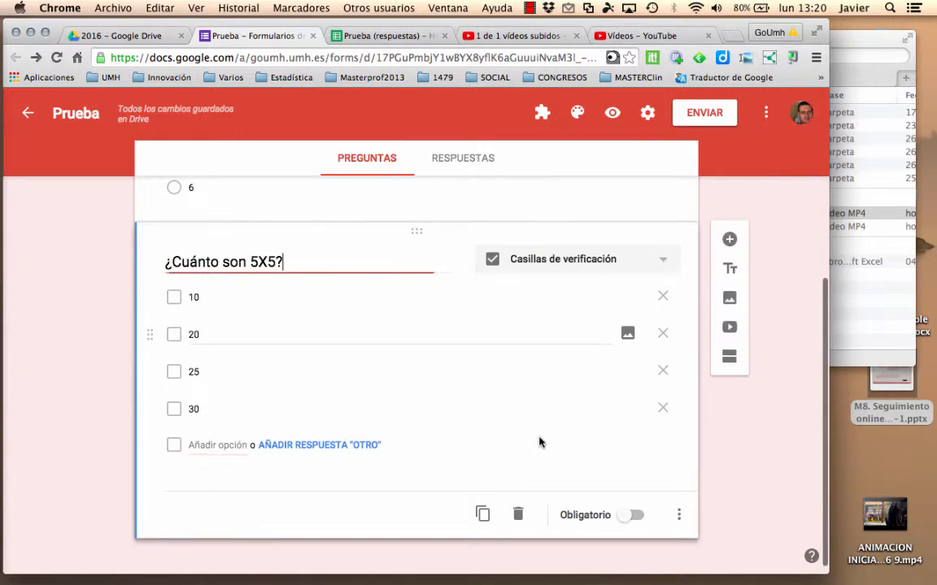
left_click(679, 515)
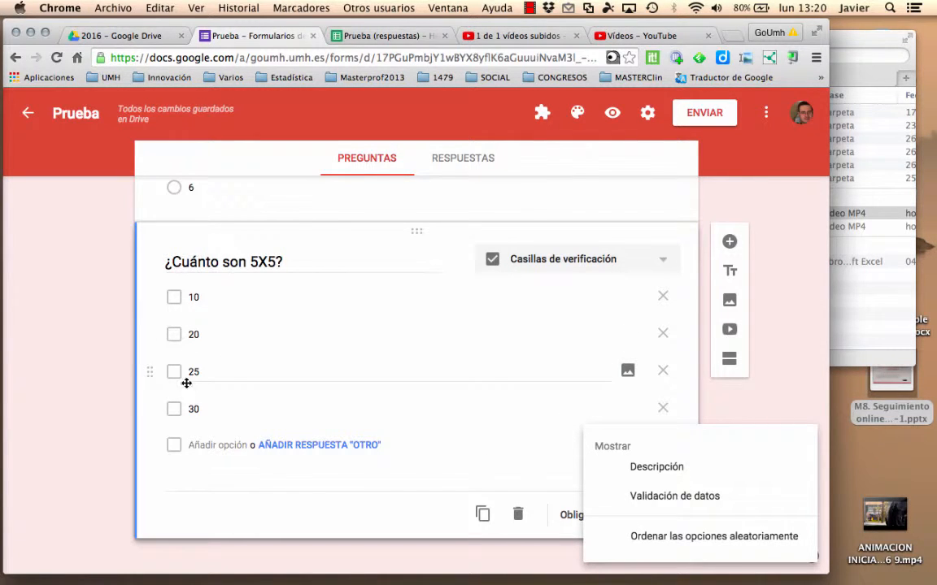
scroll(58, 249, "up", 5)
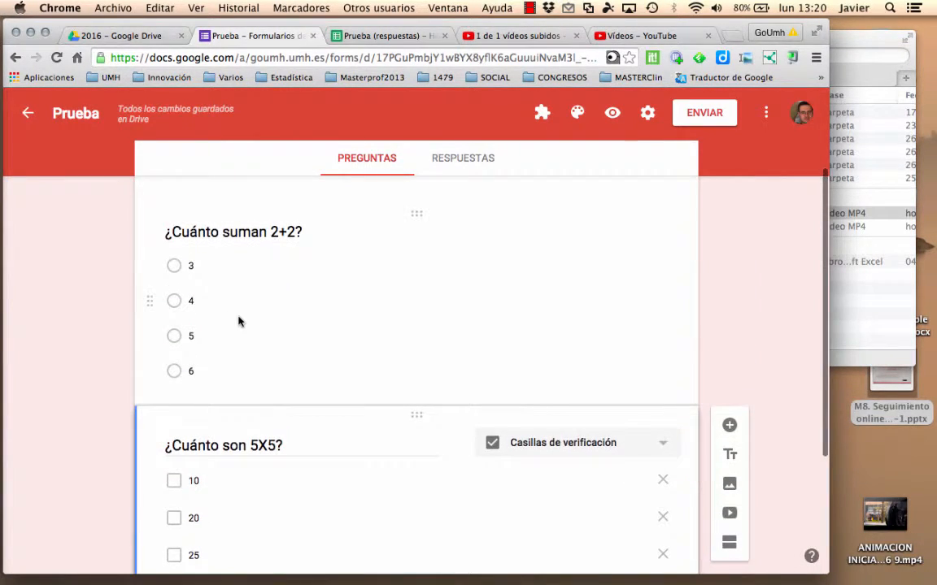
scroll(238, 322, "down", 5)
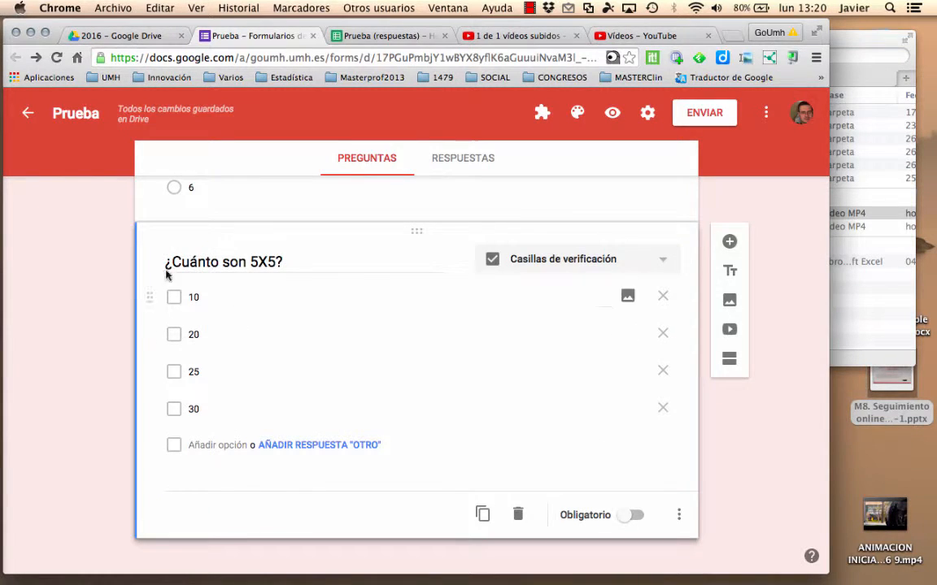
scroll(120, 263, "up", 5)
left_click(285, 353)
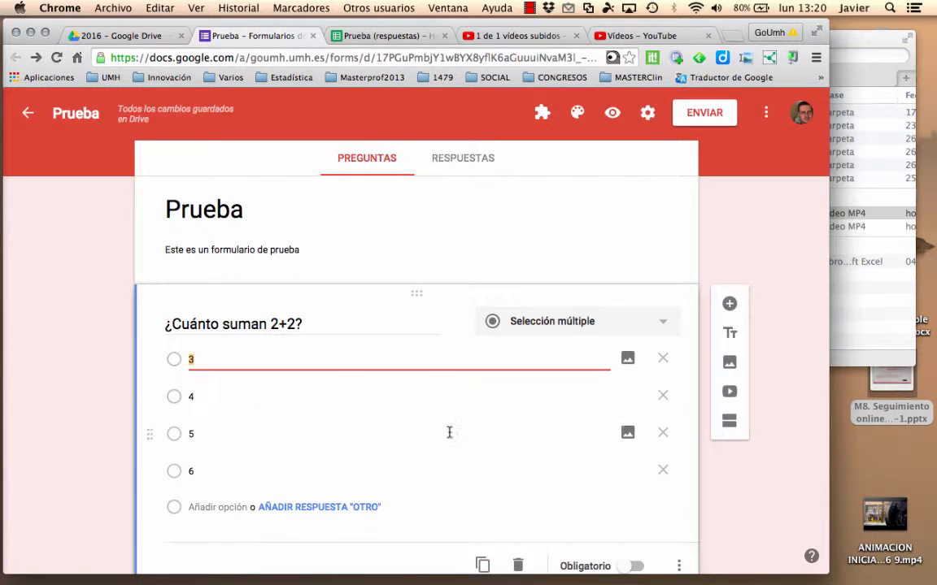
scroll(78, 379, "down", 4)
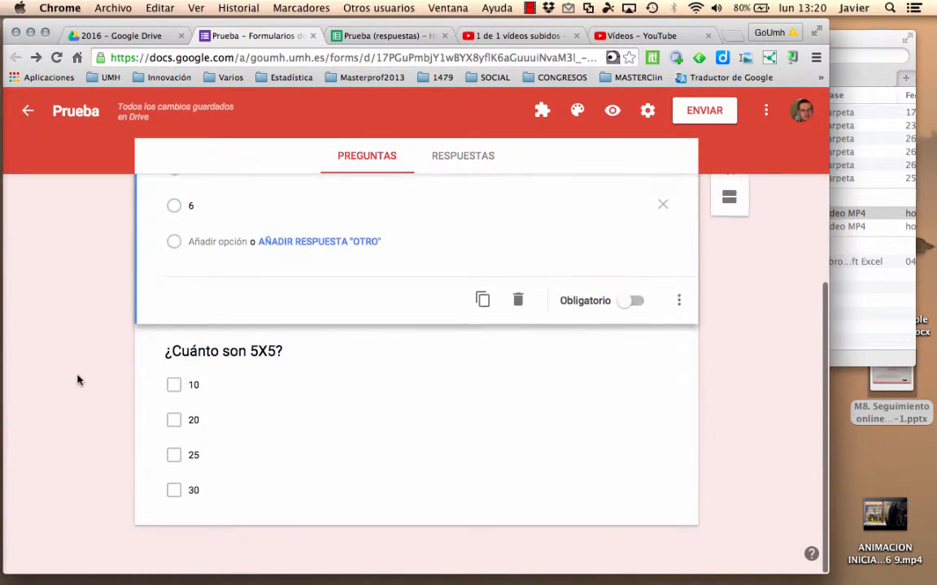
left_click(399, 457)
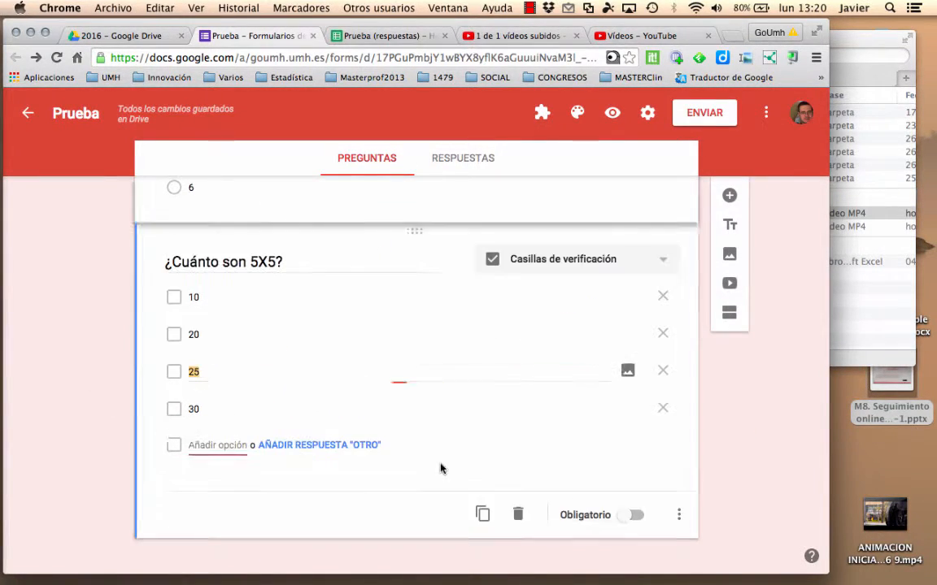
Show data validation (Validación de datos) on the 5X5 question and view the available selection rules, keeping Selecciona por lo menos.
left_click(679, 517)
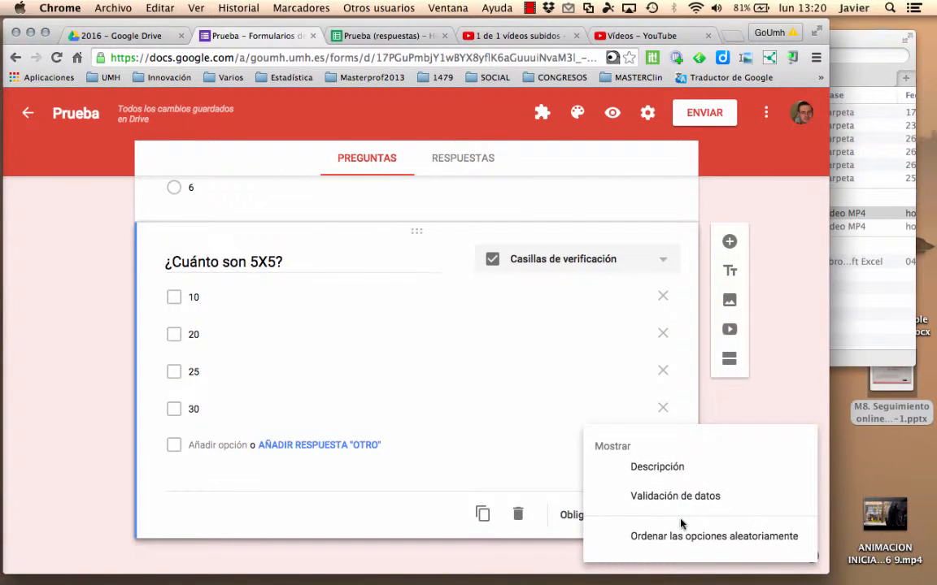
left_click(675, 503)
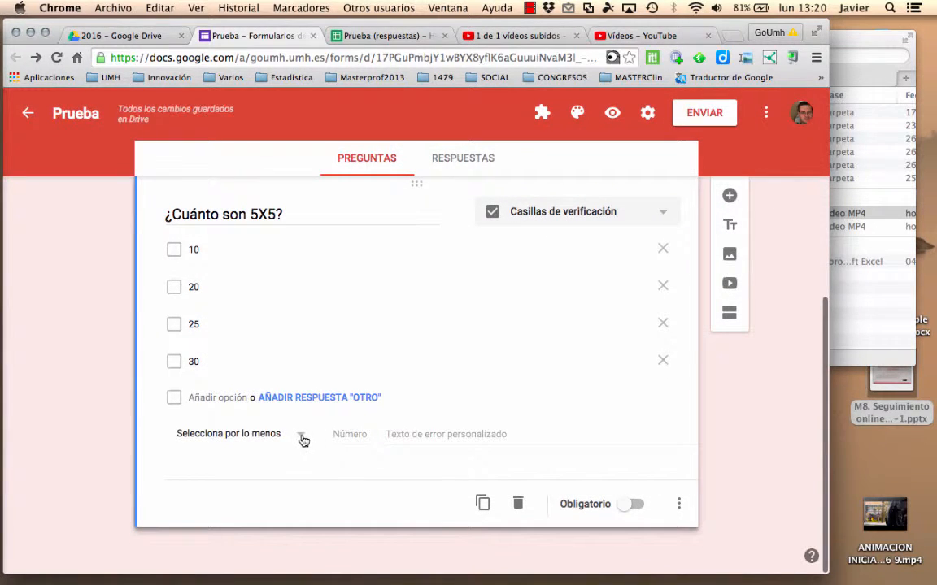
left_click(299, 435)
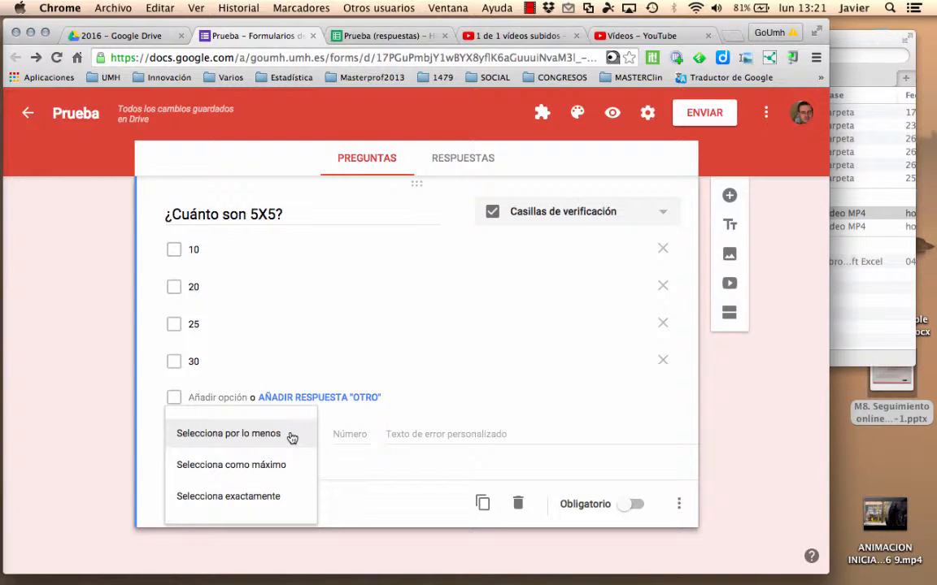
left_click(770, 363)
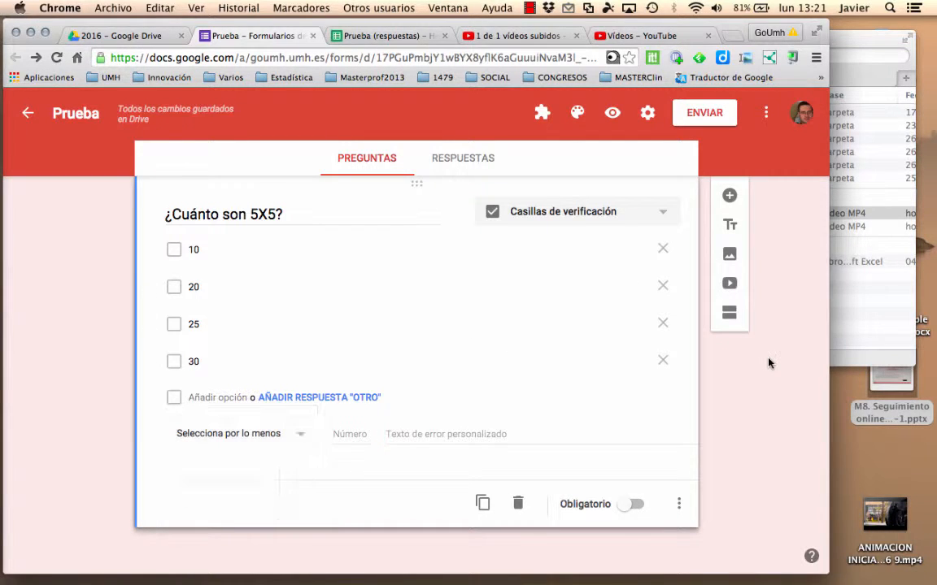
Add a title and description block and move it between the 2+2 and 5X5 questions.
left_click(735, 230)
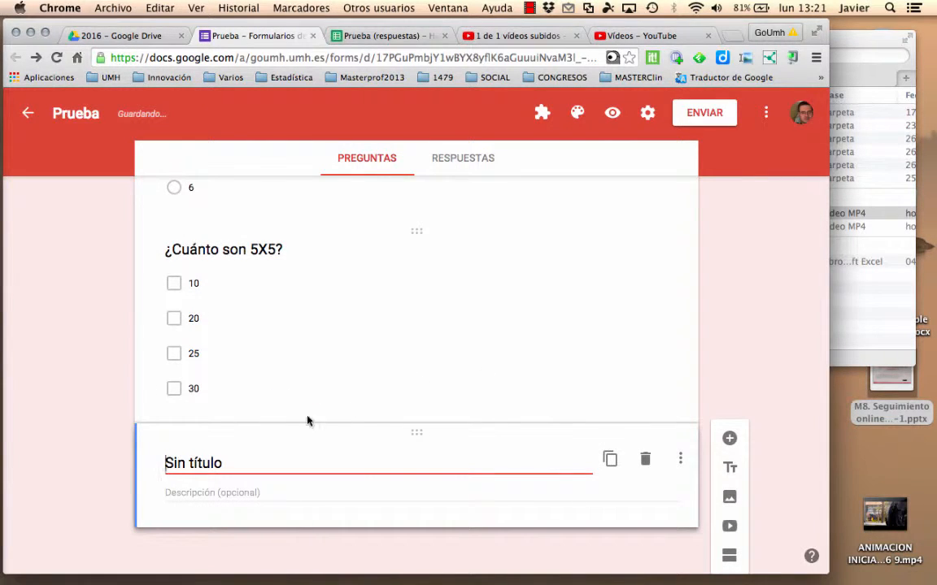
left_click_drag(277, 424, 266, 318)
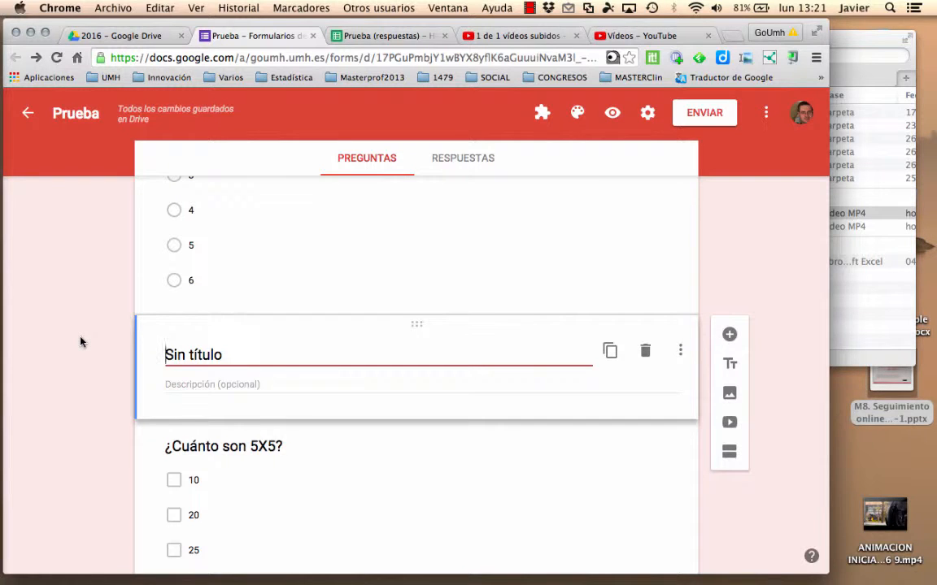
Title the new block "Multiplicaciones", removing the placeholder text "Sin título".
type("Multiplica")
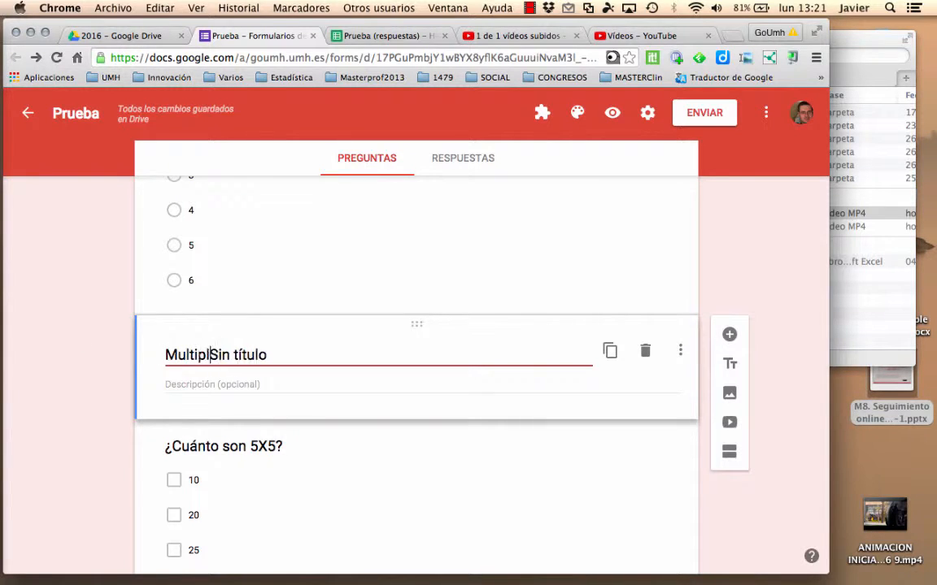
type("ciones")
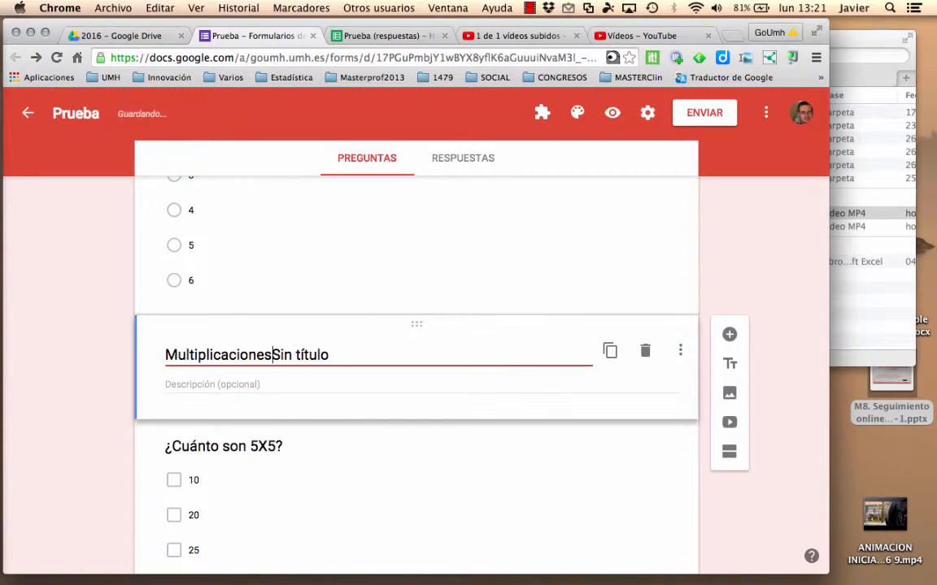
key("shift+Right")
key("shift+Right")
key("shift+Right")
key("shift+Right")
key("shift+Right")
key("shift+Right")
key("shift+Right")
key("shift+Right")
key("shift+Right")
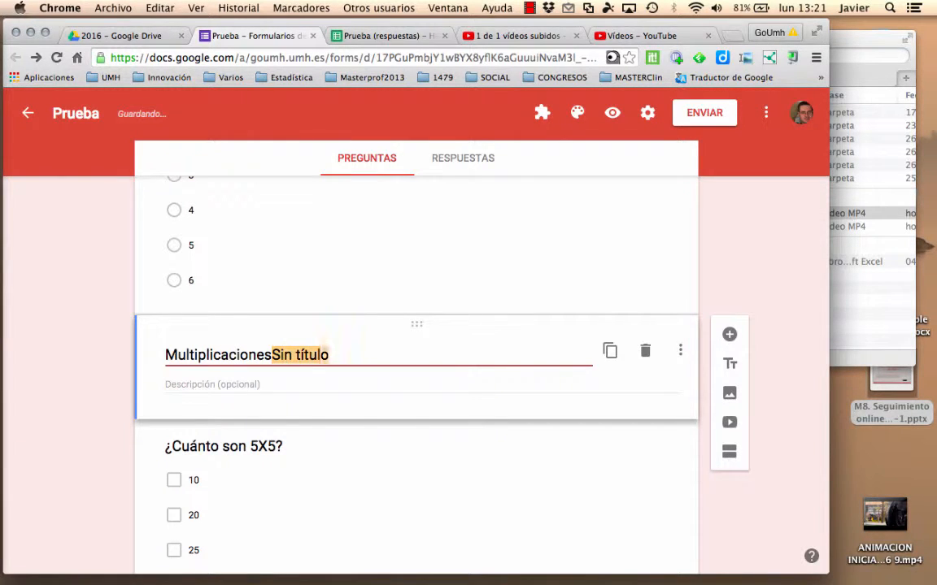
key("BackSpace")
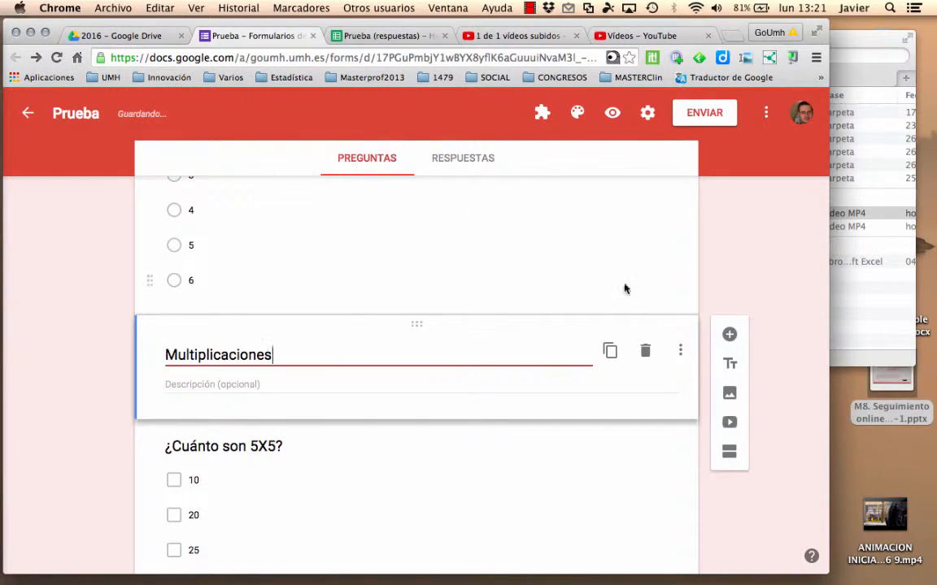
Insert the Universitas Miguel Hernández logo from the Iconos album below the Multiplicaciones block.
left_click(731, 394)
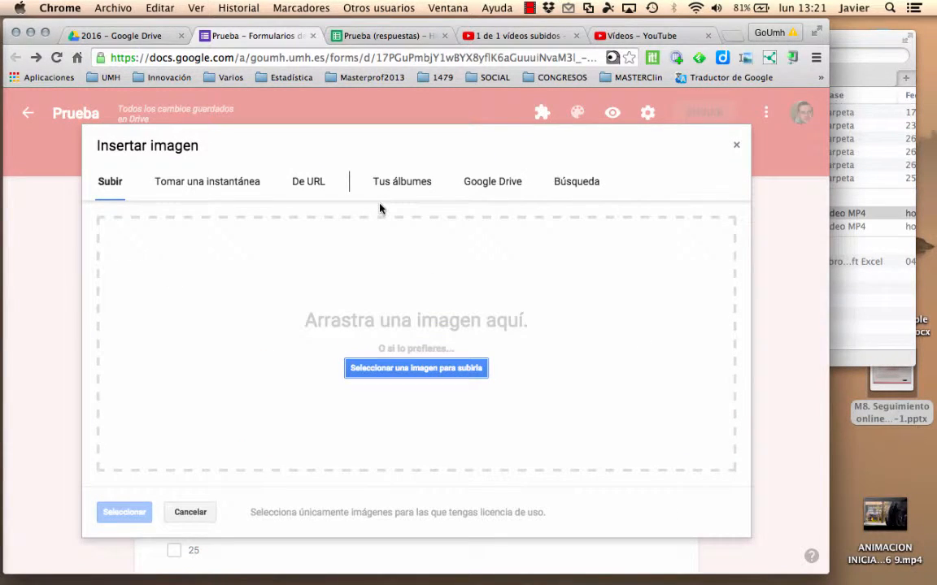
left_click(736, 146)
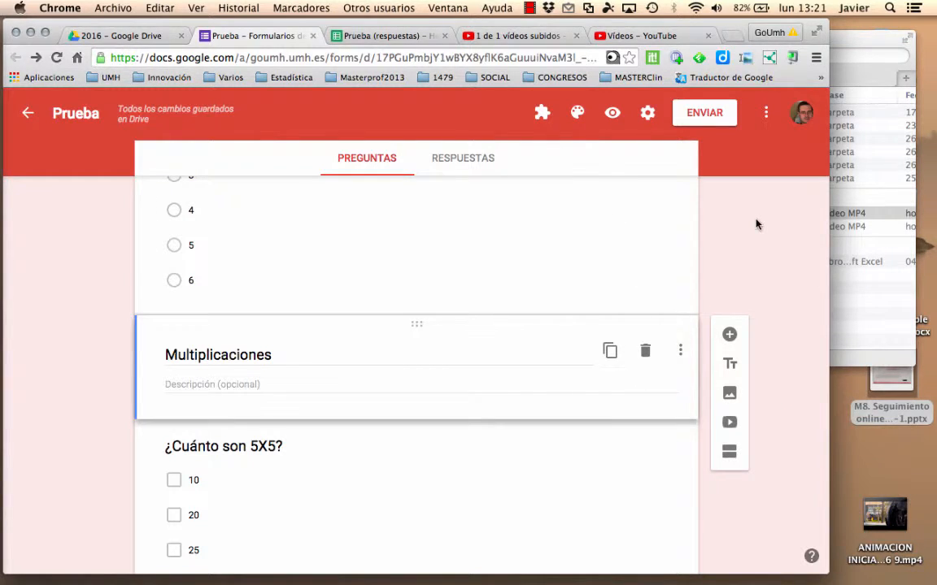
scroll(756, 224, "down", 3)
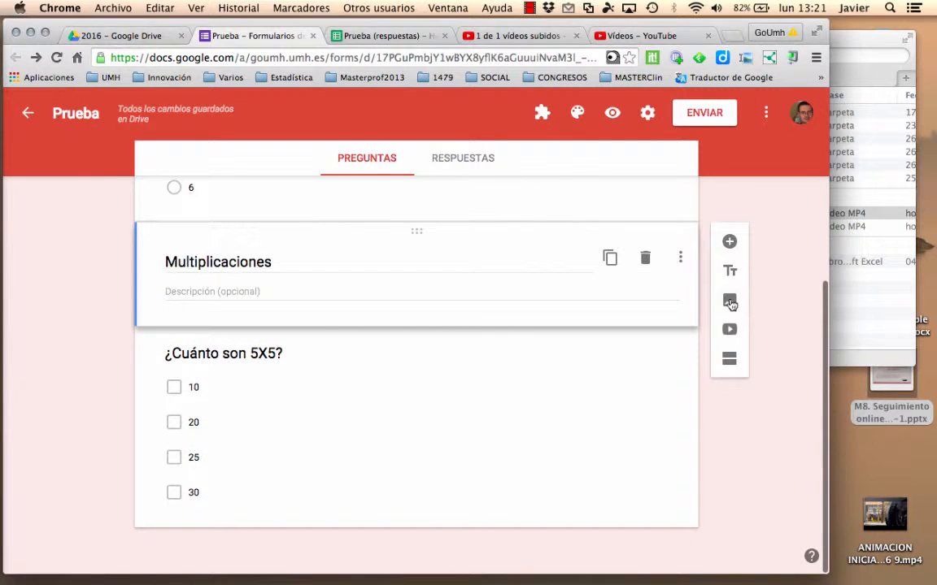
left_click(730, 303)
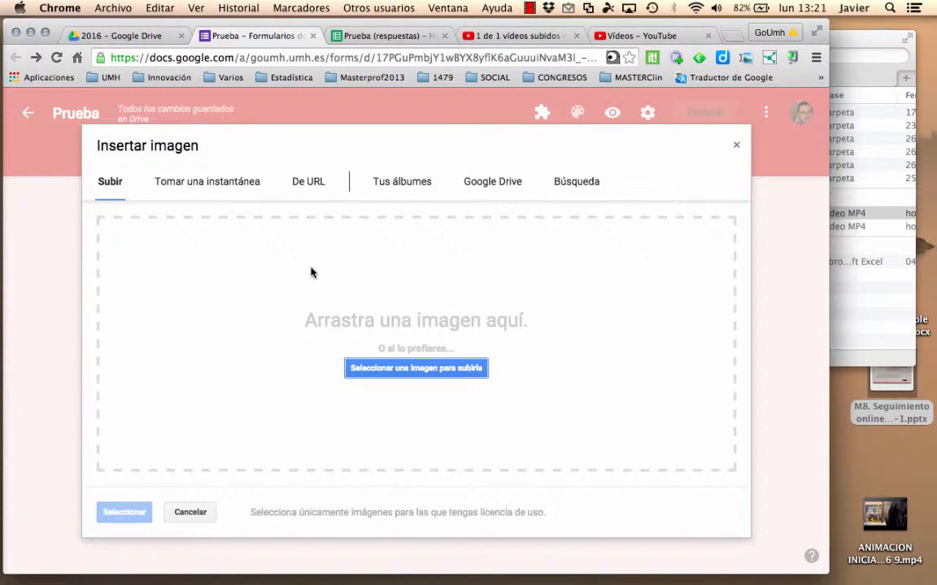
left_click(404, 181)
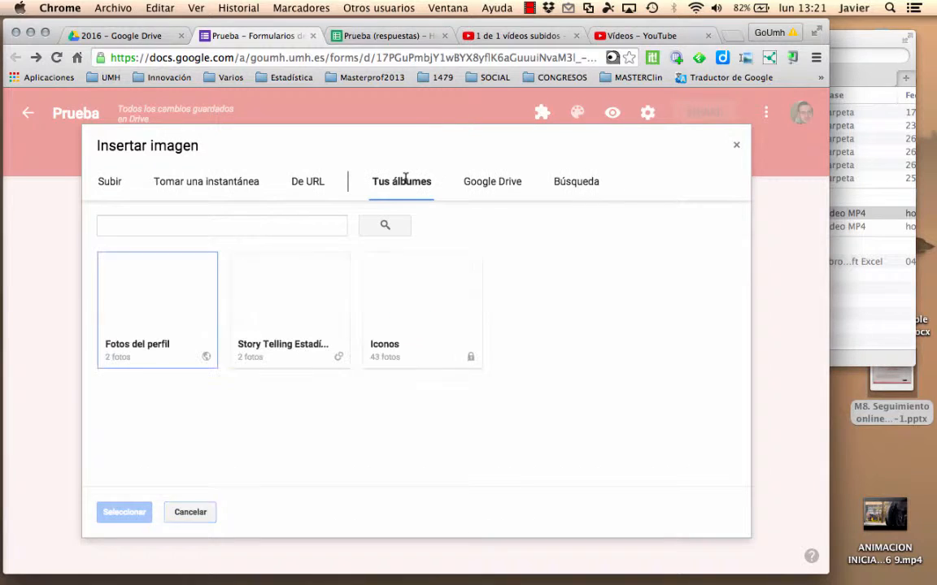
left_click(423, 291)
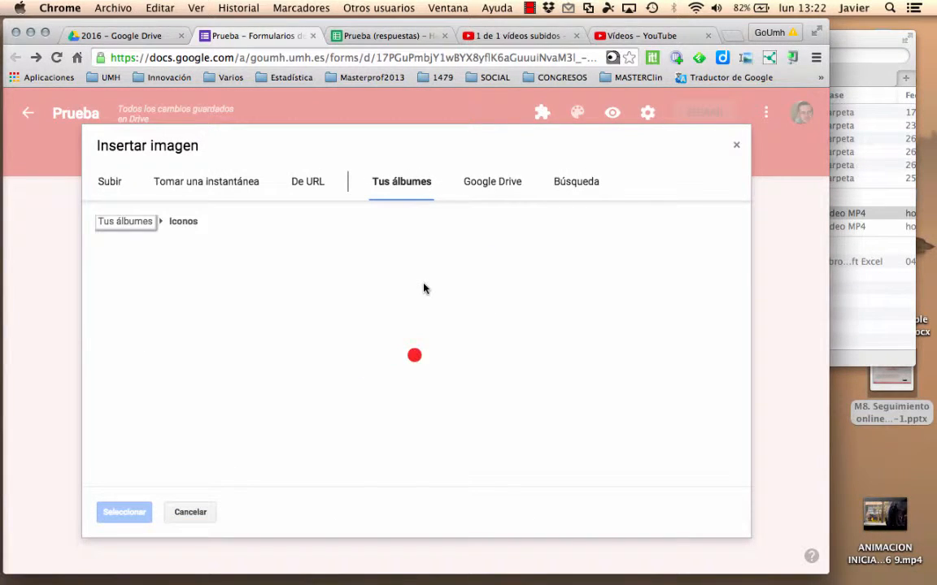
left_click(194, 316)
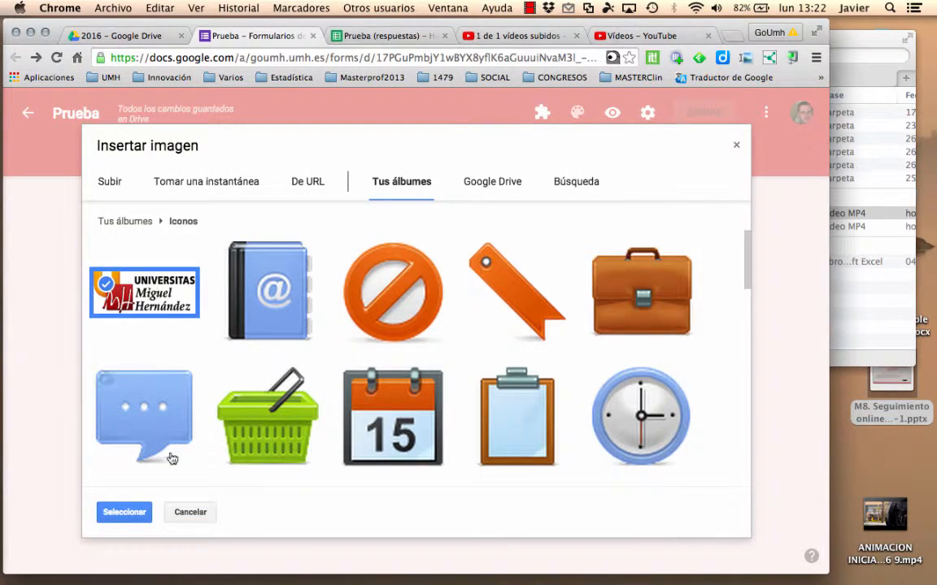
left_click(127, 513)
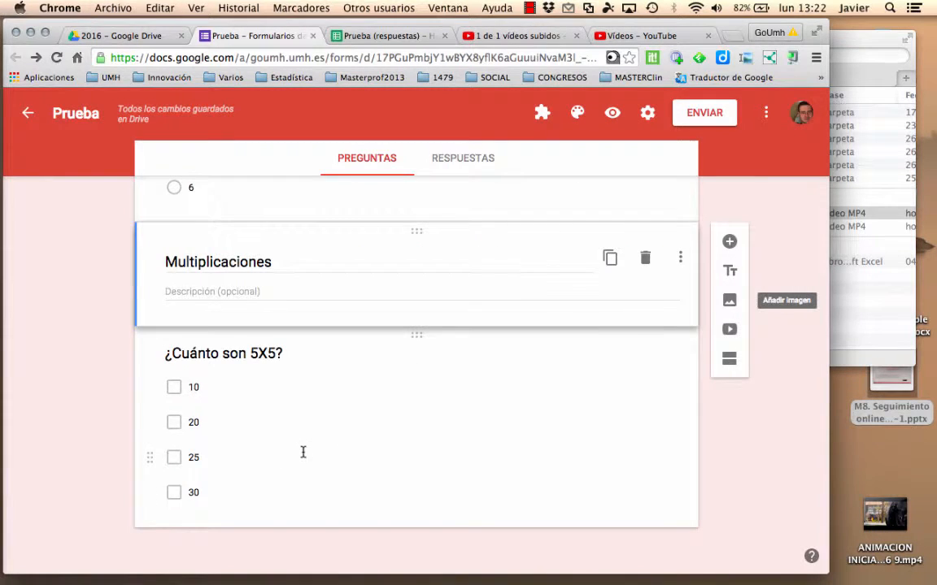
Move the logo image below the 5X5 question, to the end of the form.
scroll(350, 435, "down", 2)
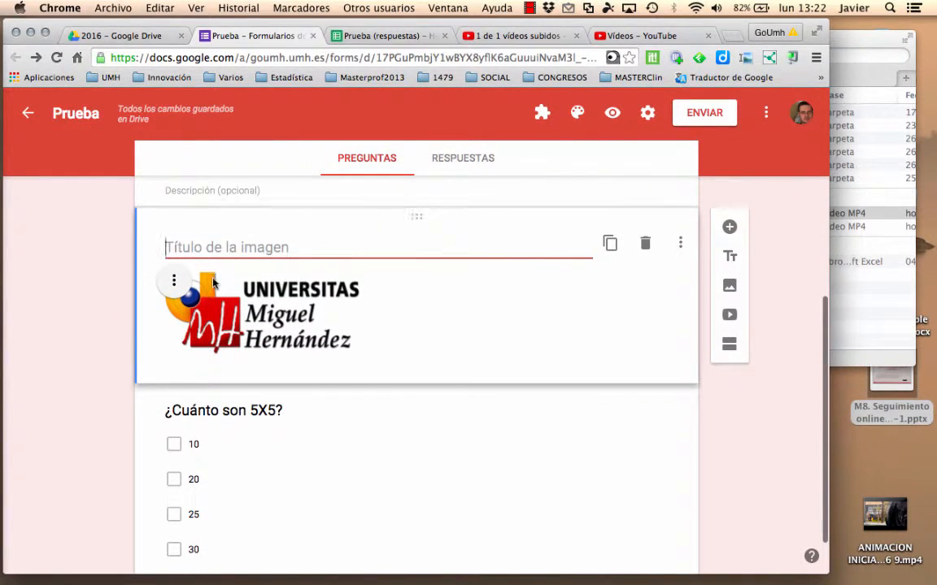
left_click_drag(156, 257, 173, 416)
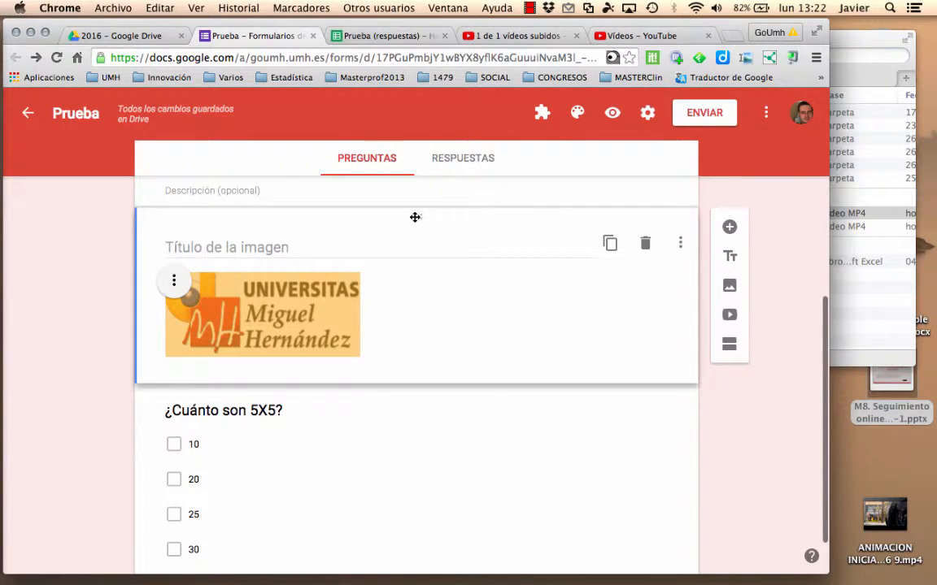
left_click_drag(414, 217, 399, 495)
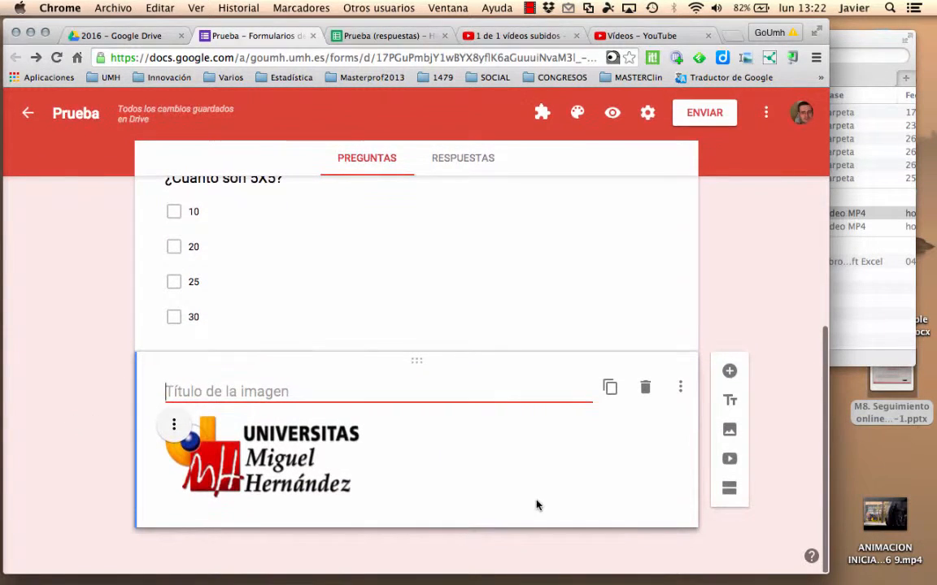
Add a multiple-choice question after the logo image, titled "¿Es este el logo de la UMH?".
left_click(730, 371)
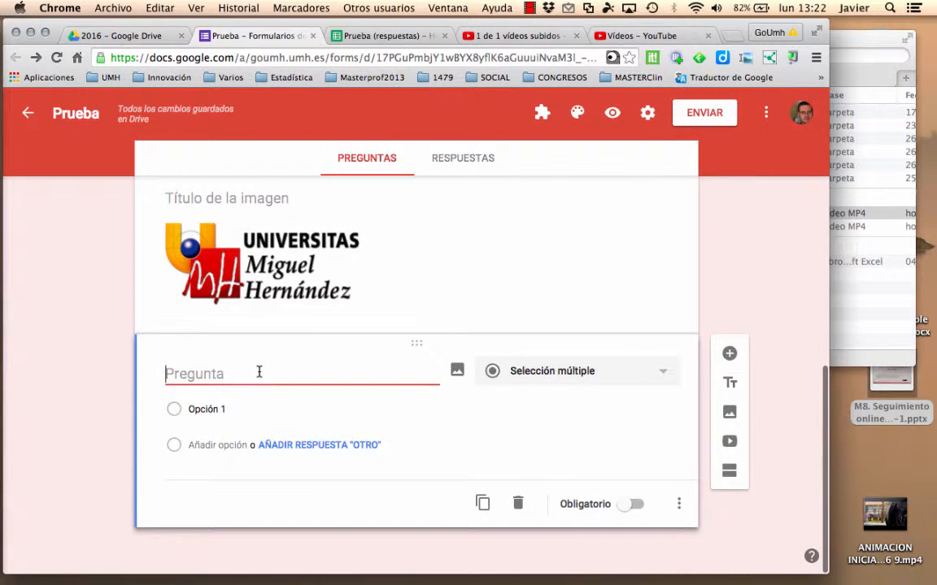
type("¿E")
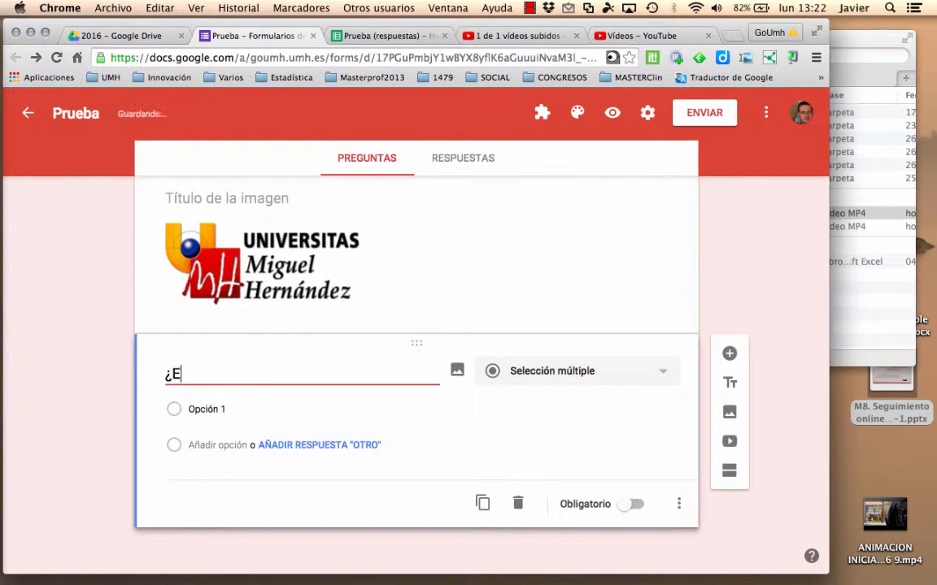
type("s este el lo")
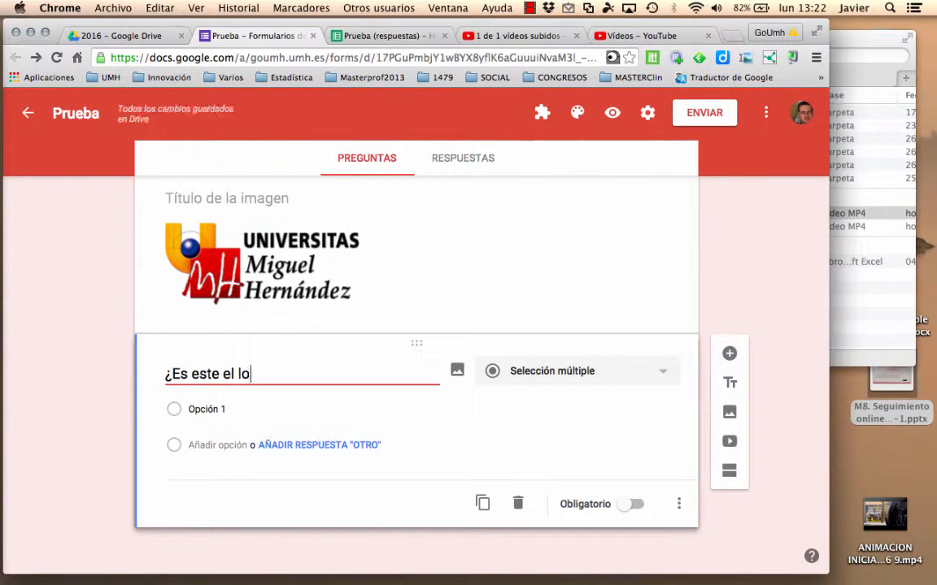
type("go de la U")
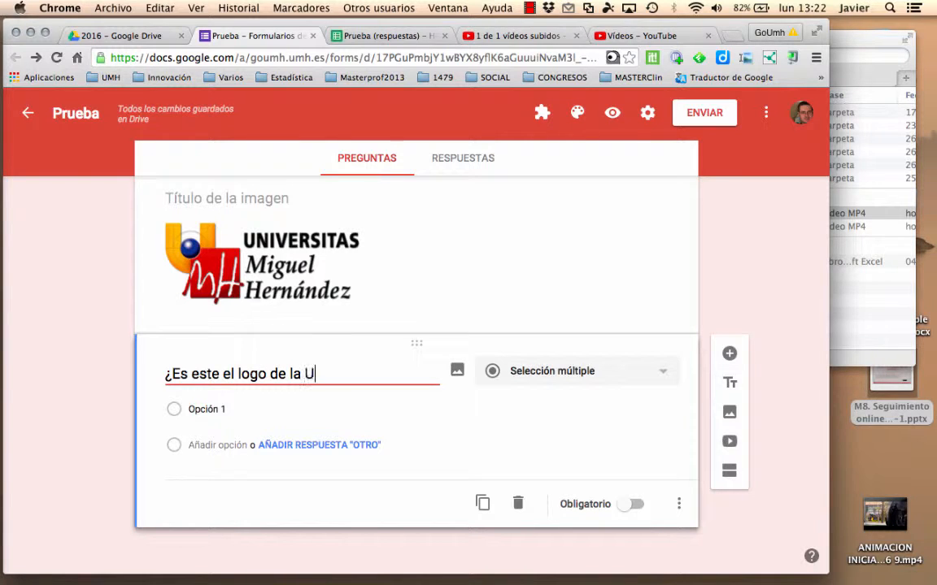
type("MH")
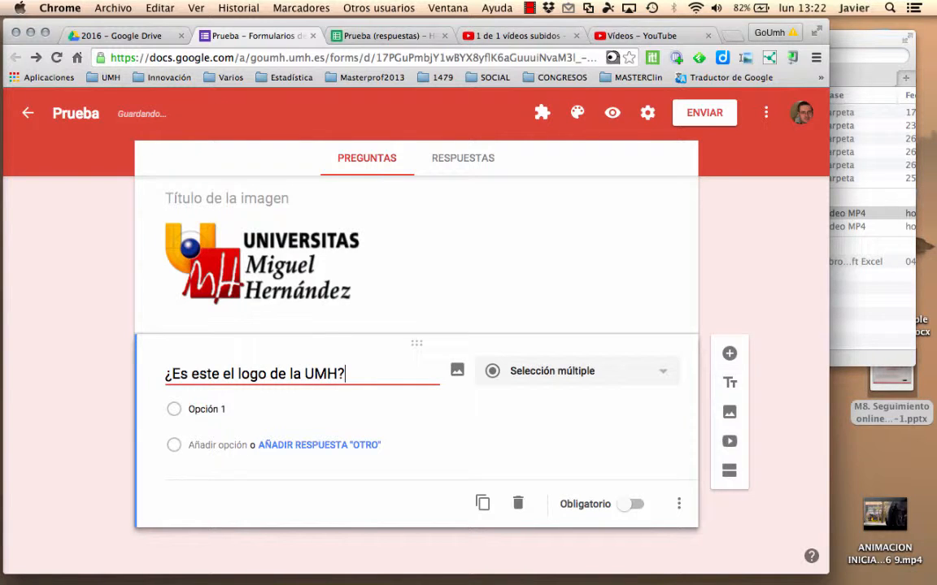
Give the logo question two answer options, "Si" and "NO".
left_click(202, 408)
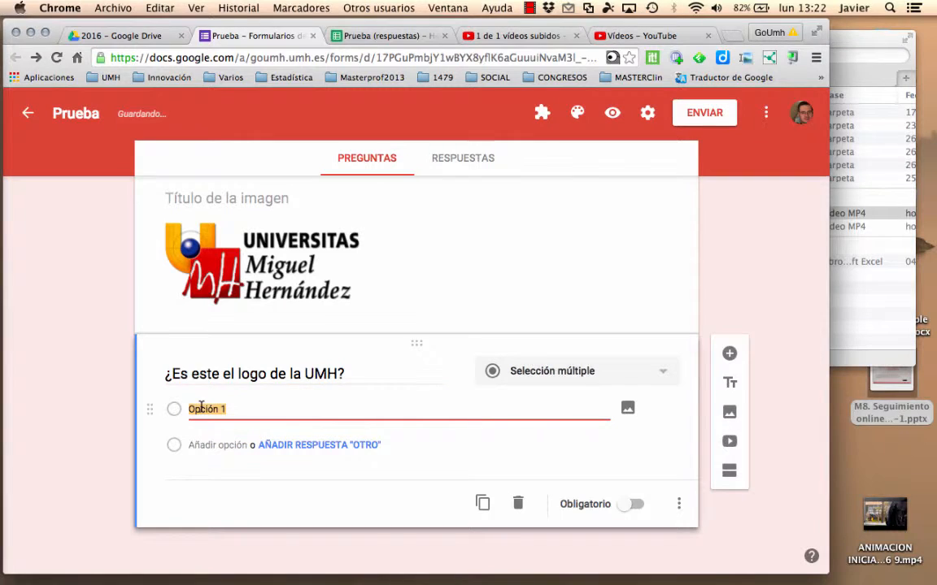
type("Sí")
left_click(202, 445)
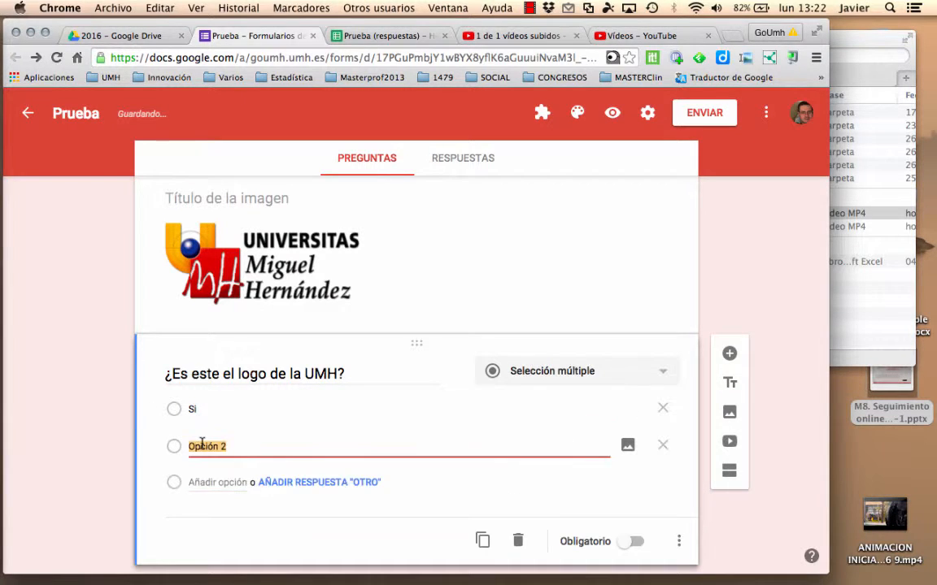
type("NO")
left_click(63, 426)
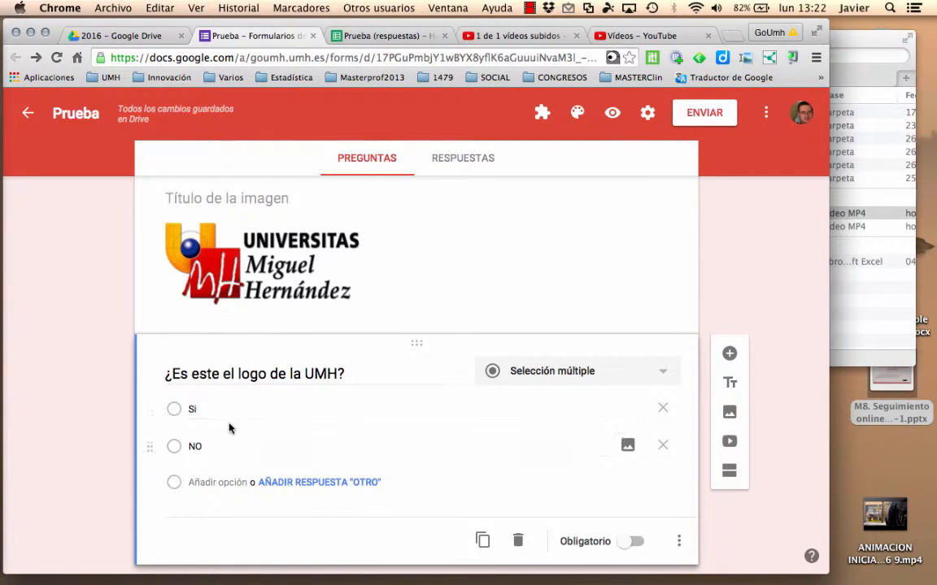
Center the Universitas Miguel Hernández logo image within its block.
left_click(268, 272)
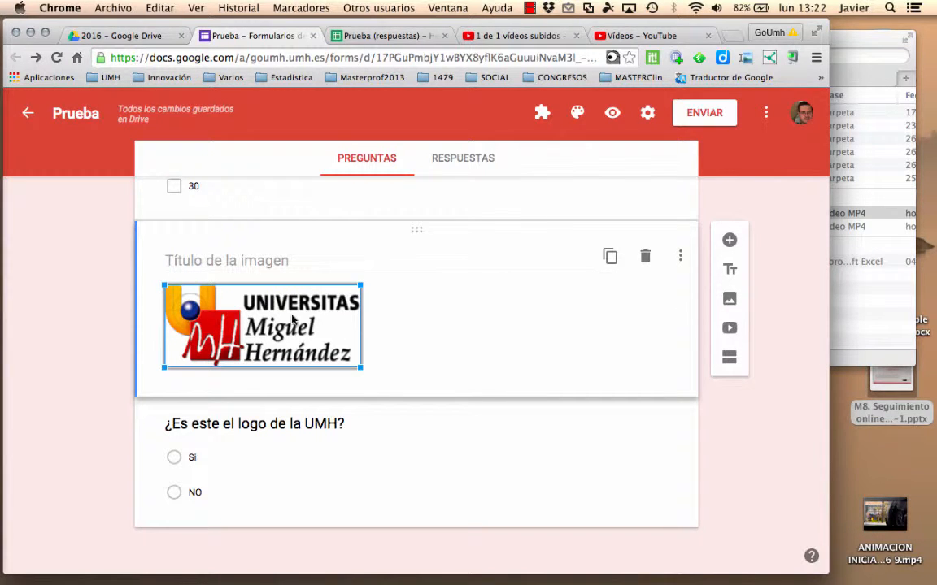
left_click(680, 257)
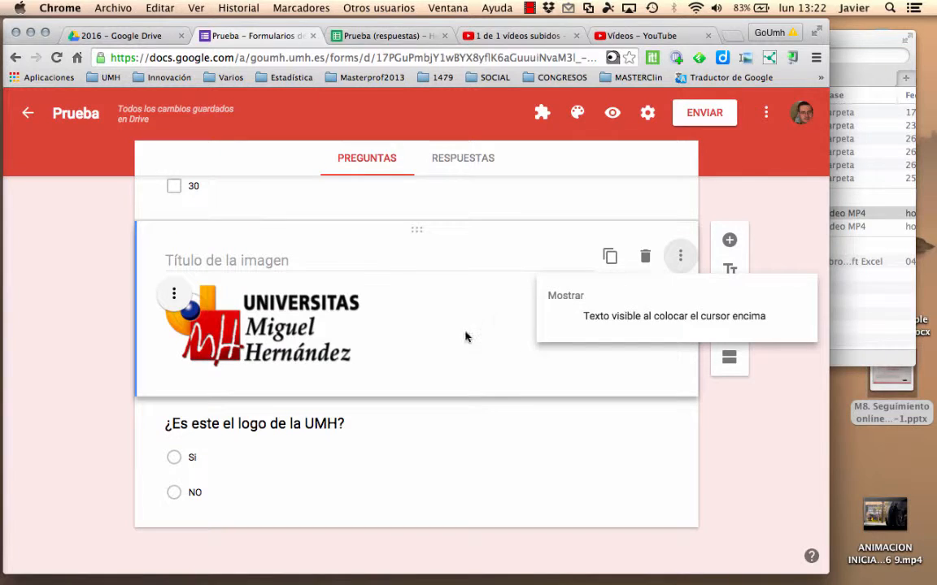
left_click(176, 296)
left_click(175, 295)
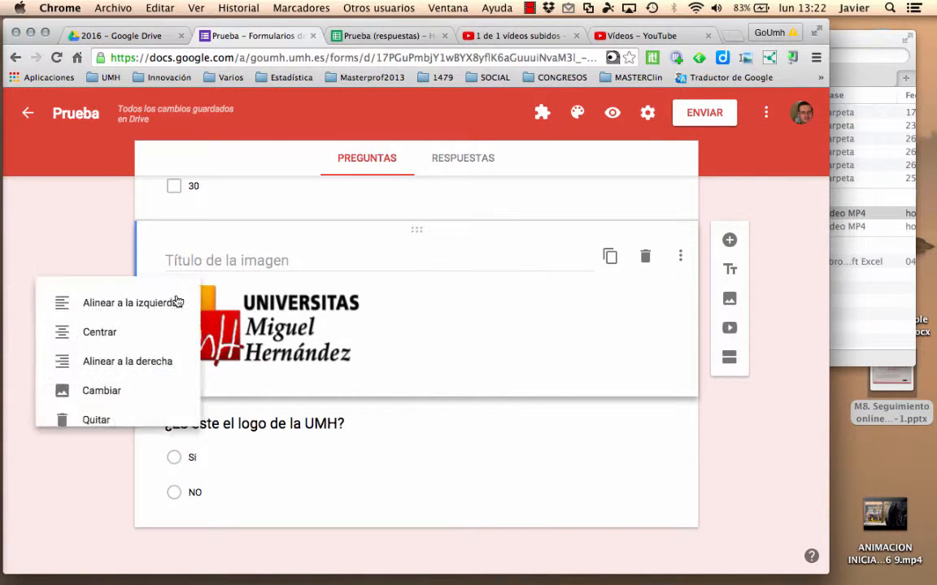
left_click(104, 341)
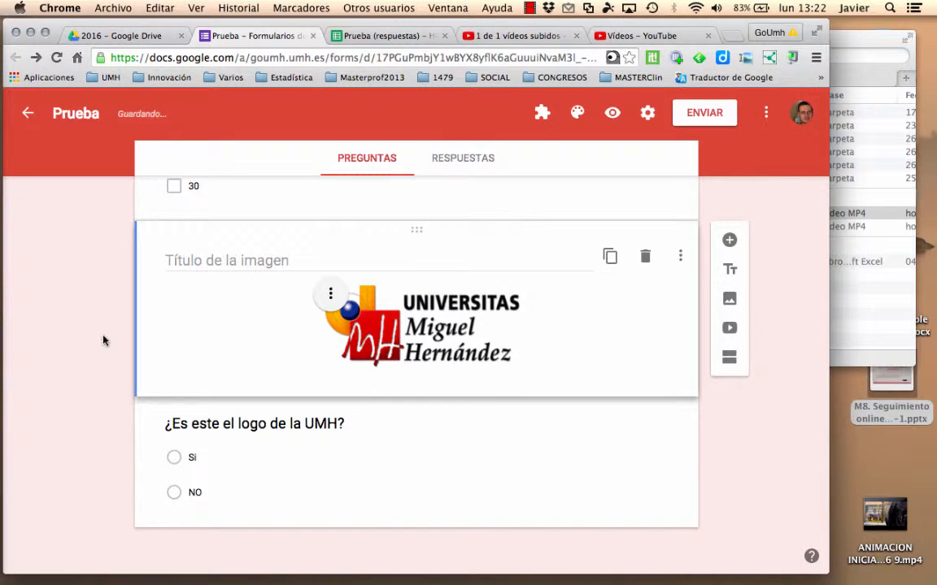
left_click(459, 416)
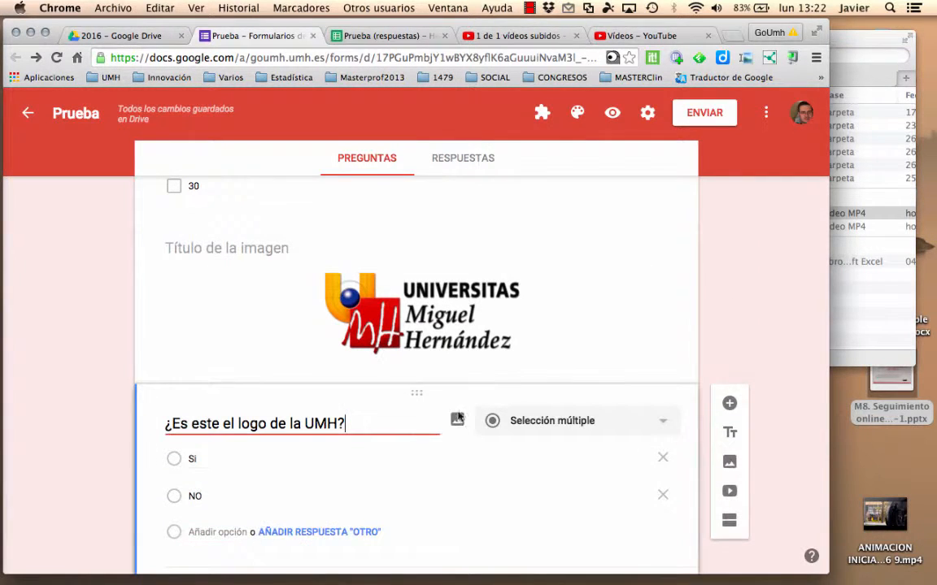
Preview the form from the title through the logo question, and close the preview.
left_click(612, 117)
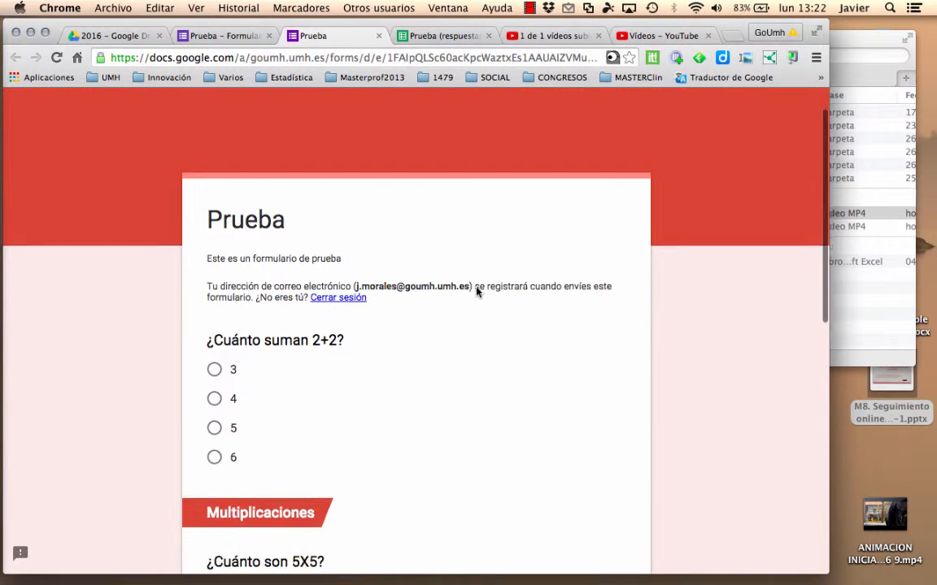
scroll(477, 291, "down", 3)
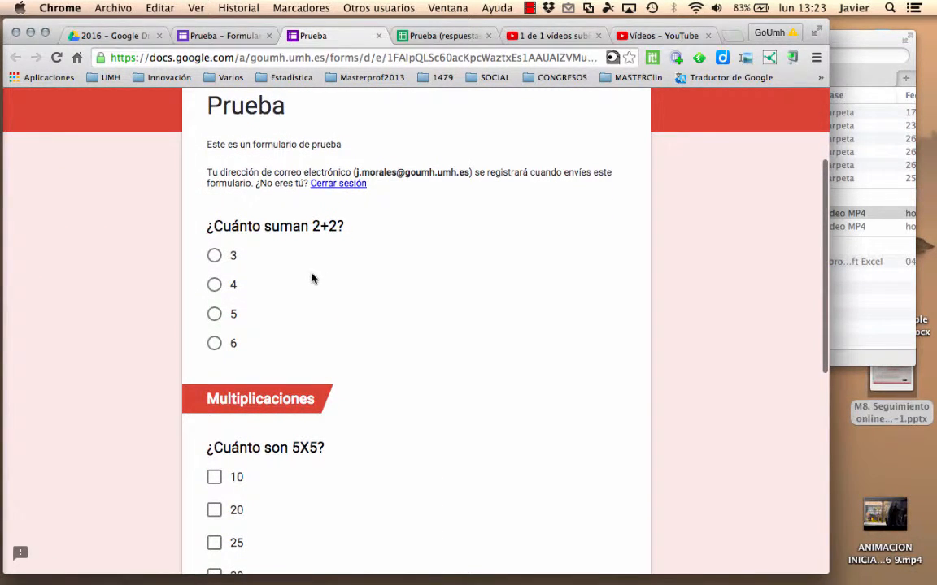
scroll(312, 279, "down", 4)
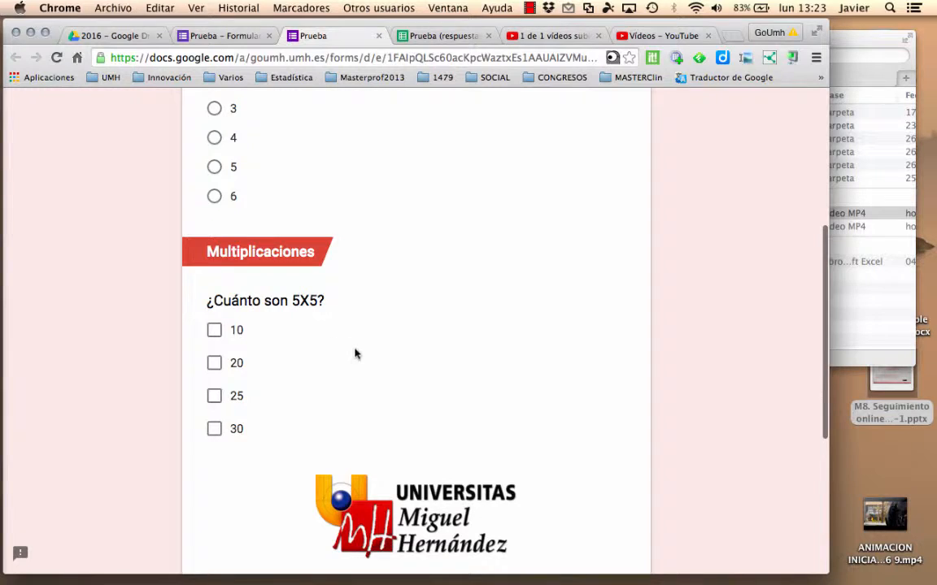
scroll(354, 353, "down", 6)
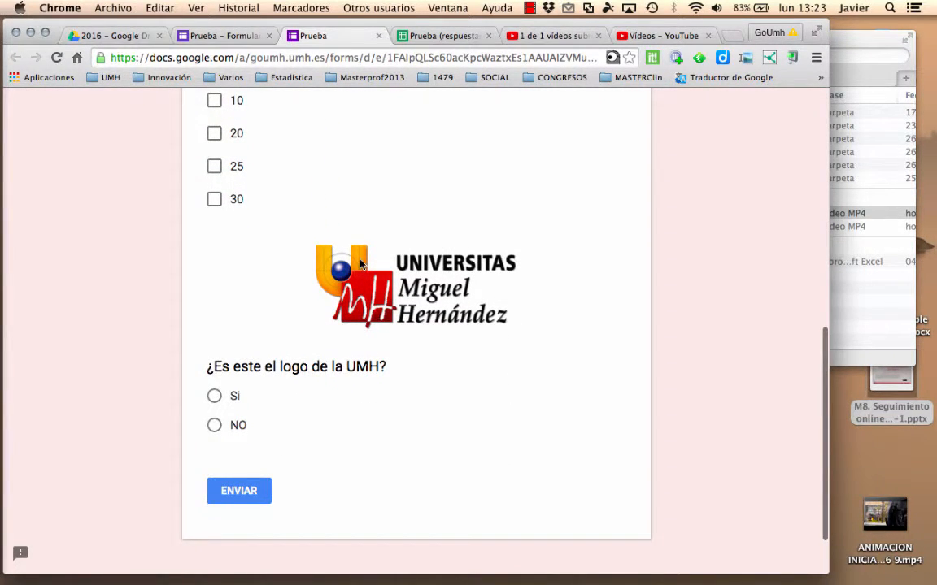
scroll(358, 262, "up", 6)
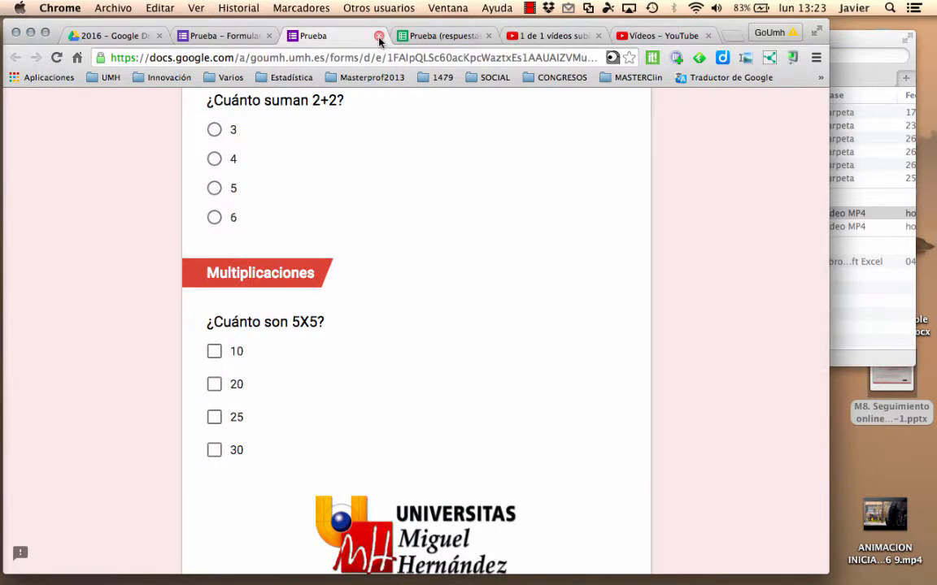
left_click(379, 36)
Add a new section after the question "¿Es este el logo de la UMH?".
scroll(78, 301, "down", 2)
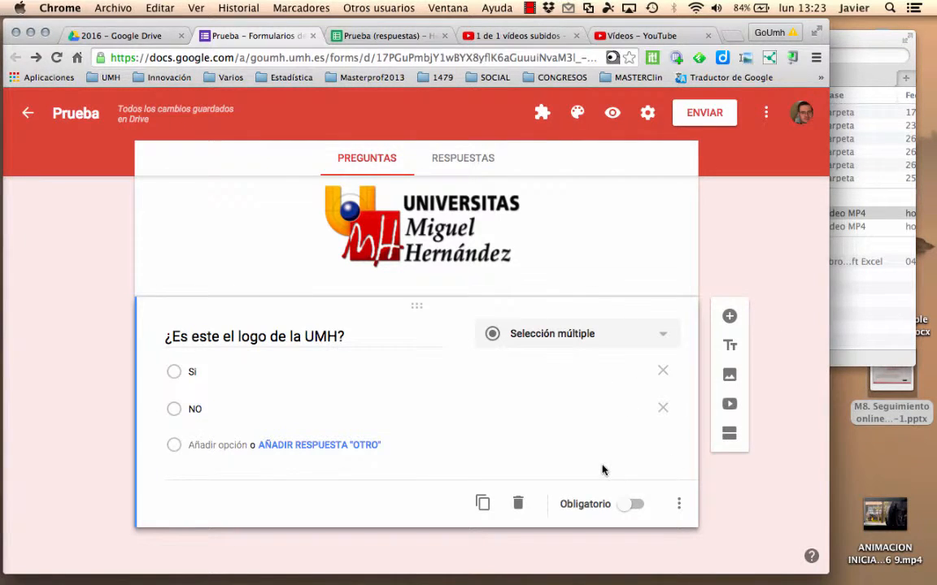
left_click(729, 436)
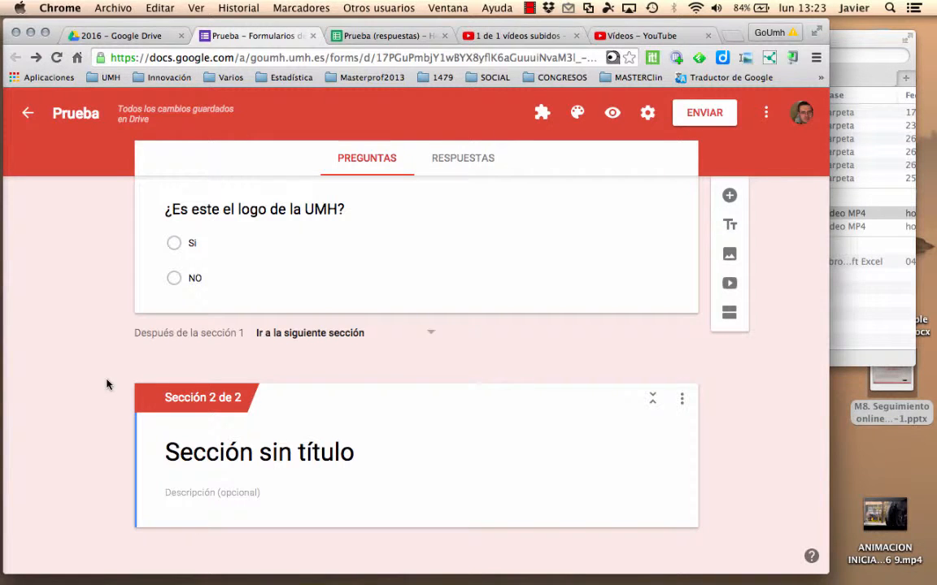
Enable going to a section based on the answer for the 2+2 question, and view the destinations offered for option 3.
mouse_move(7, 268)
scroll(83, 262, "up", 10)
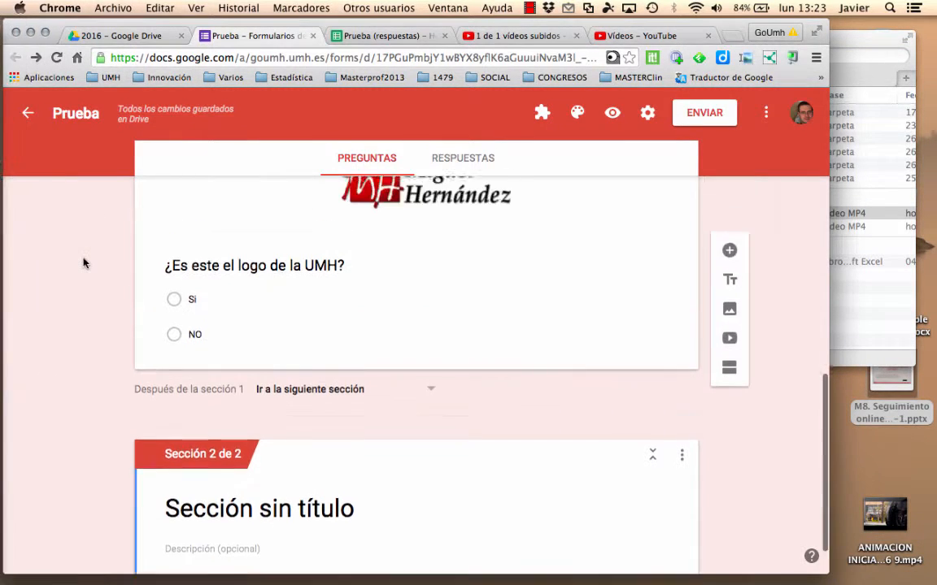
scroll(83, 261, "up", 5)
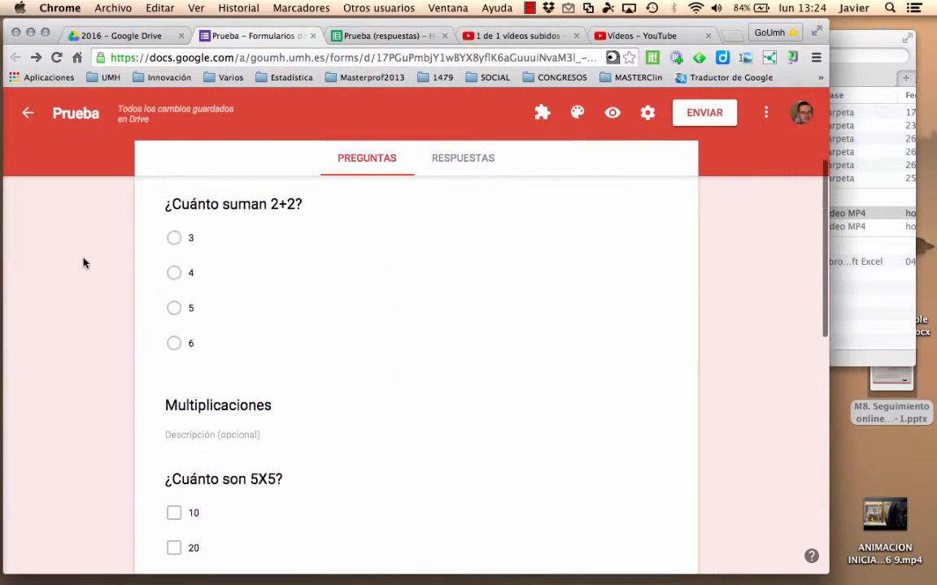
left_click(371, 332)
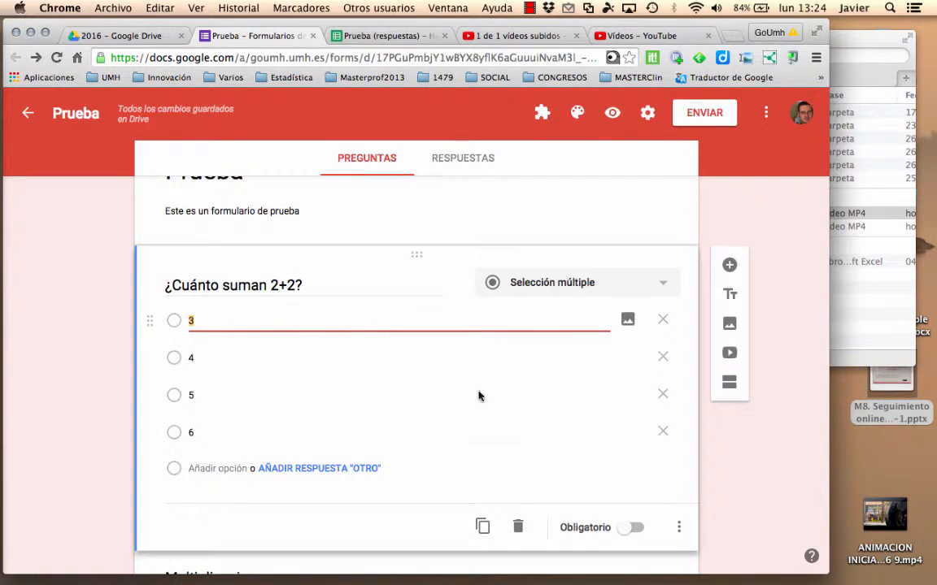
left_click(678, 527)
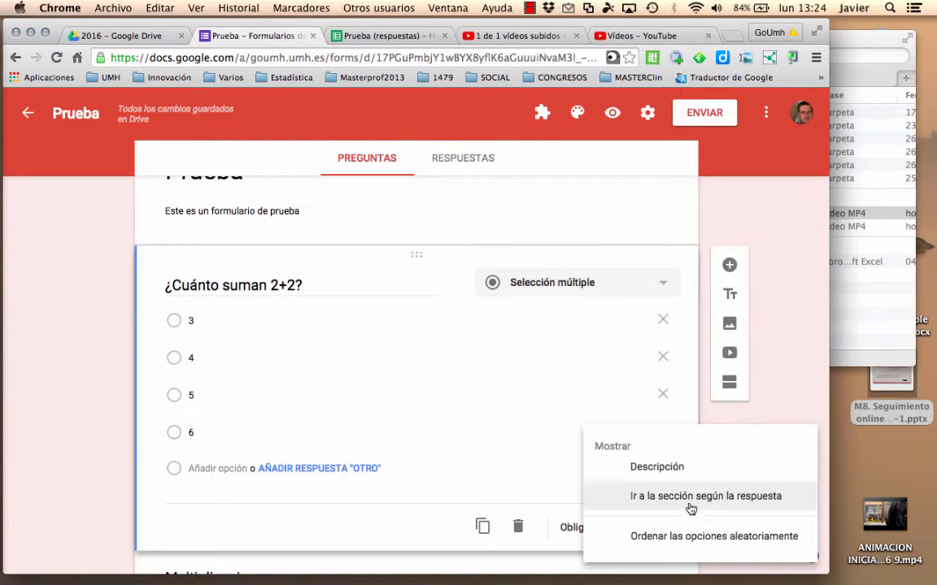
left_click(690, 500)
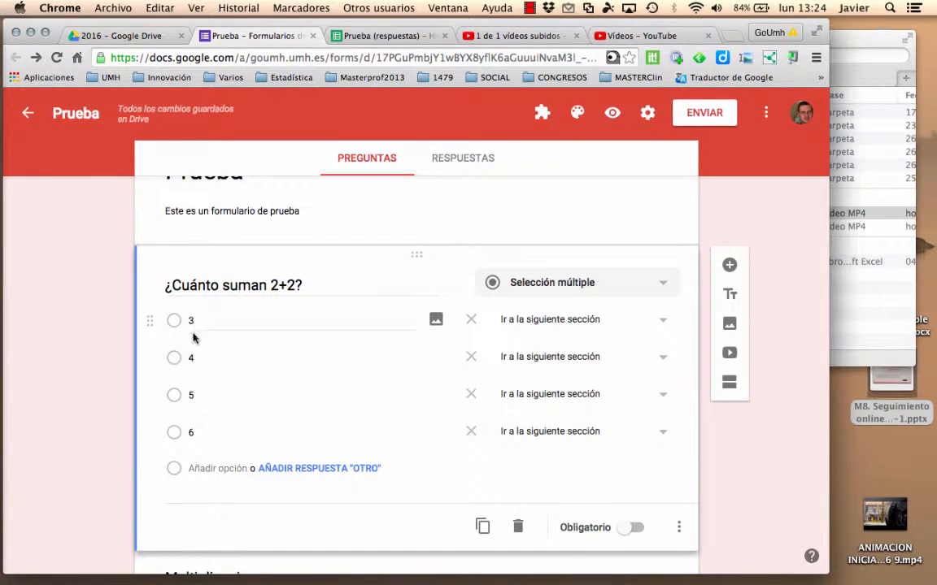
left_click(659, 323)
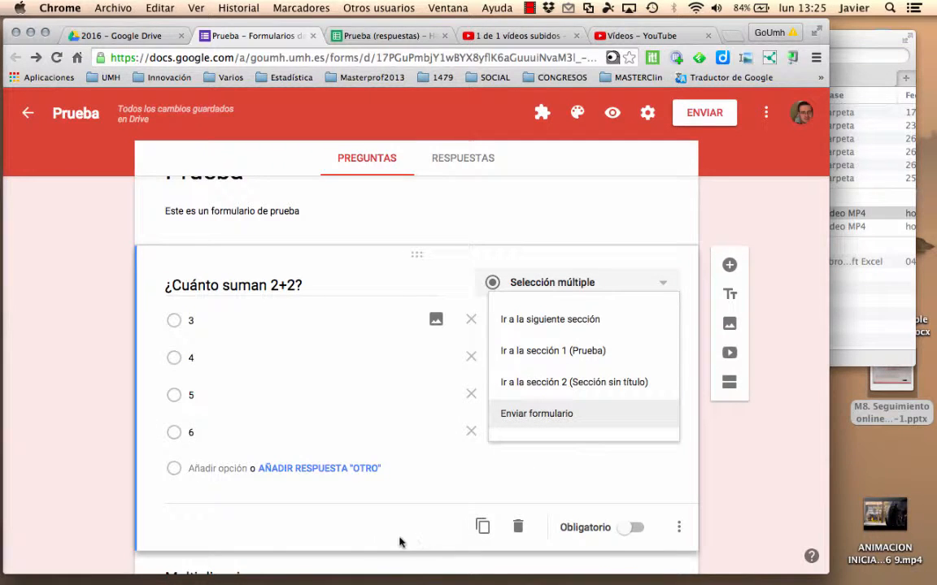
left_click(155, 514)
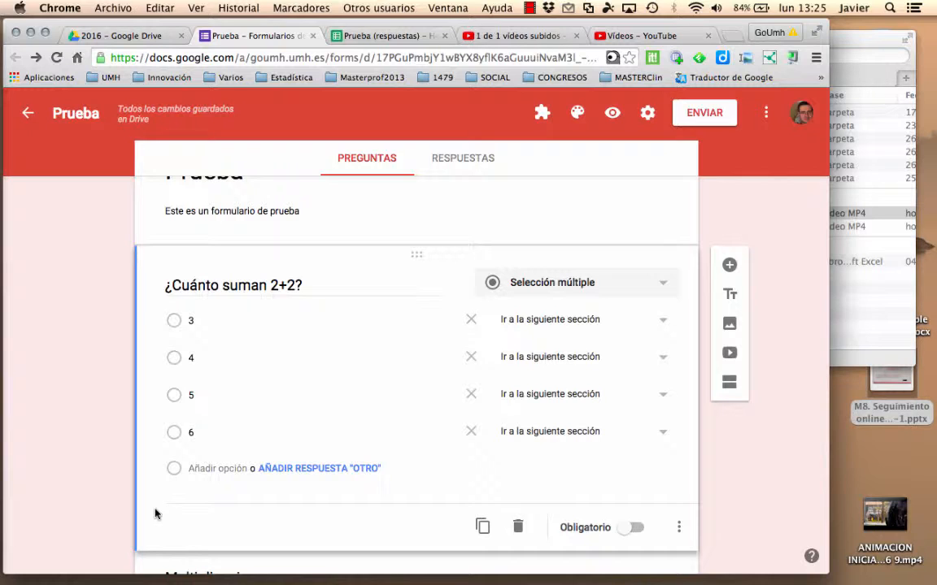
Set the 2+2 question's options to appear in random order, and check the shuffling by previewing and reloading the form.
left_click(679, 527)
left_click(656, 536)
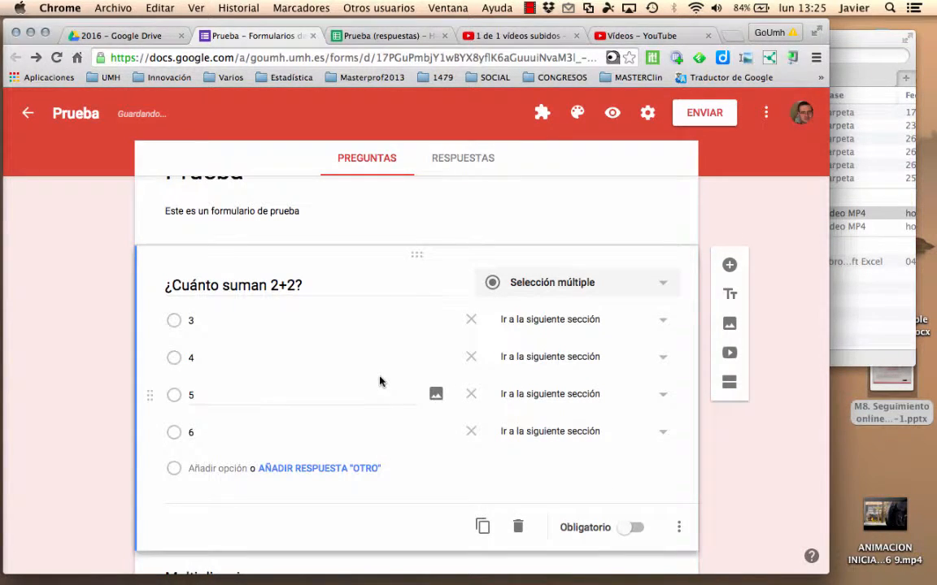
left_click(616, 113)
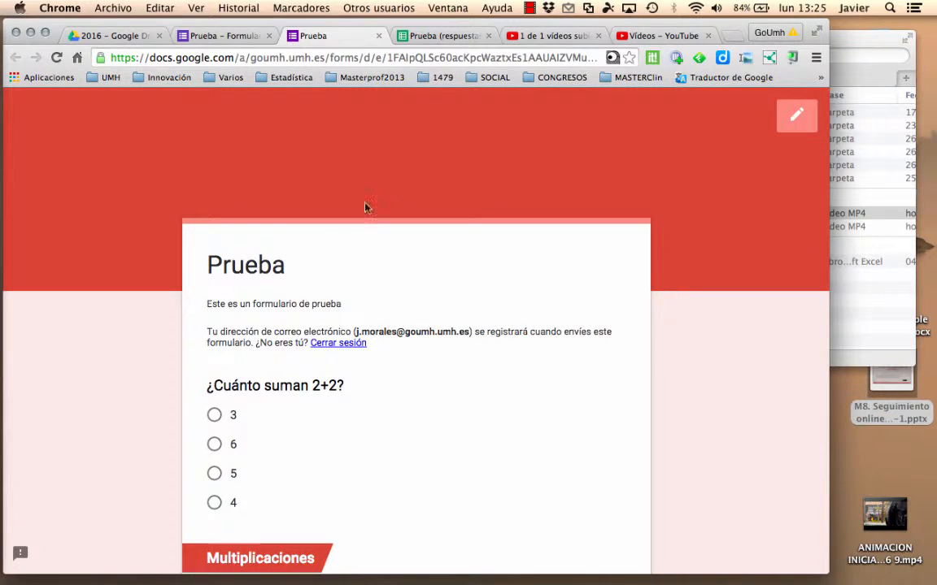
left_click(57, 59)
left_click(378, 36)
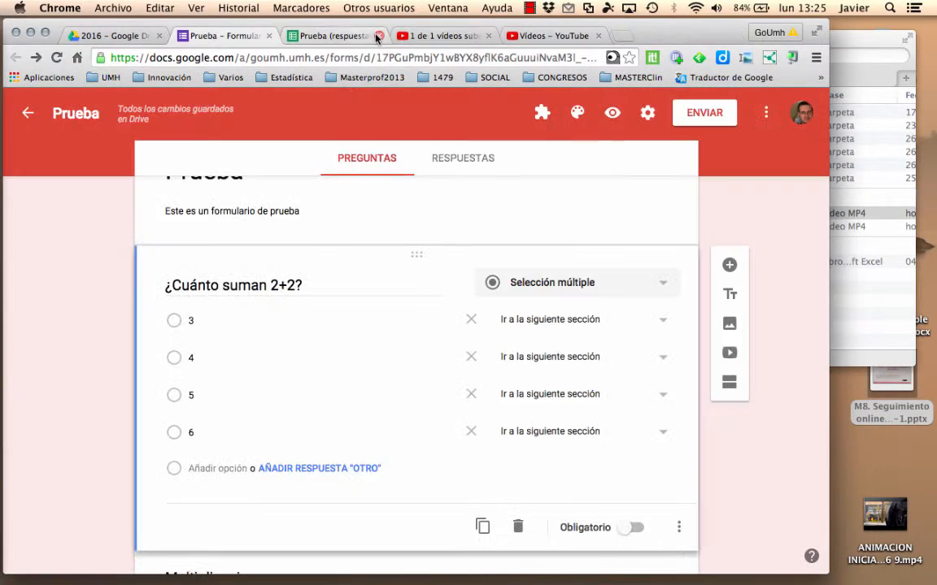
scroll(407, 382, "down", 3)
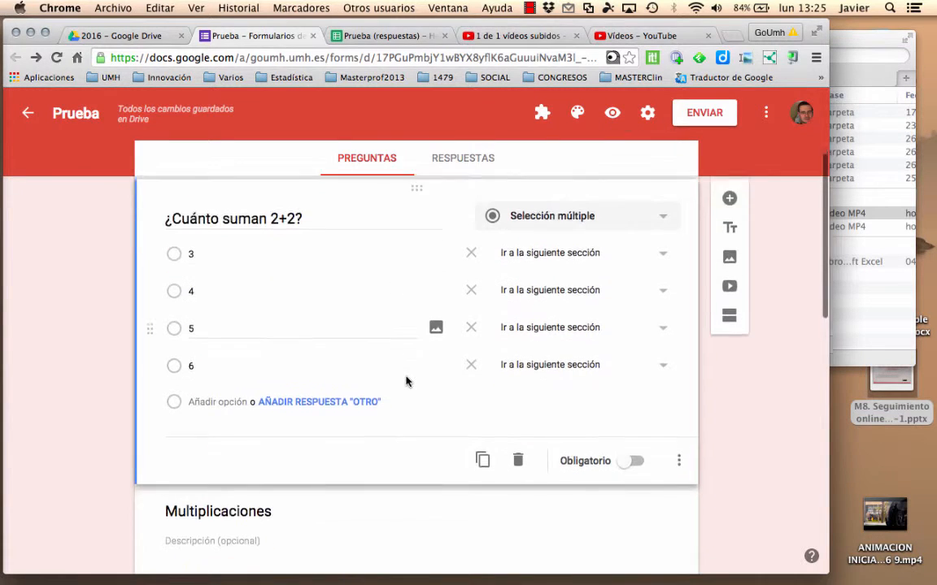
scroll(407, 382, "down", 9)
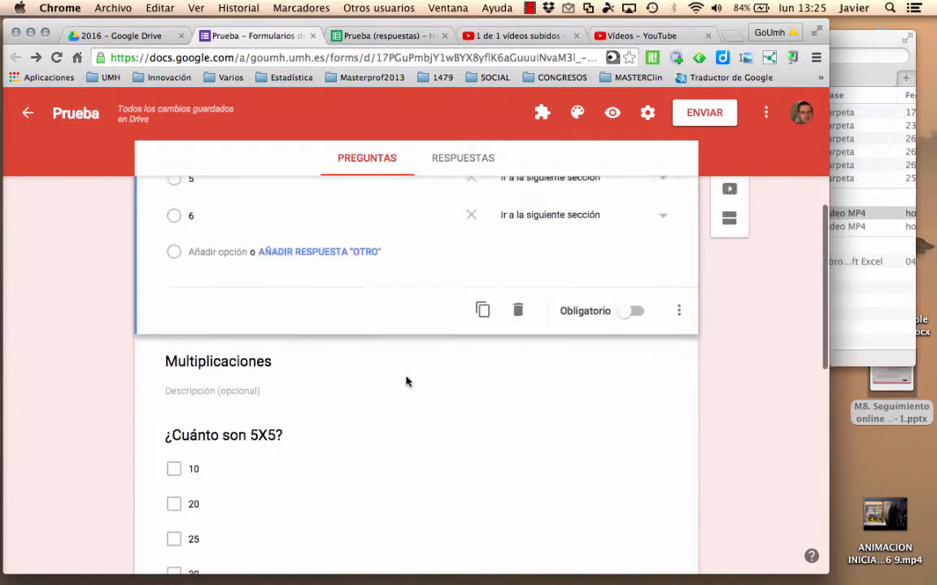
scroll(407, 382, "down", 8)
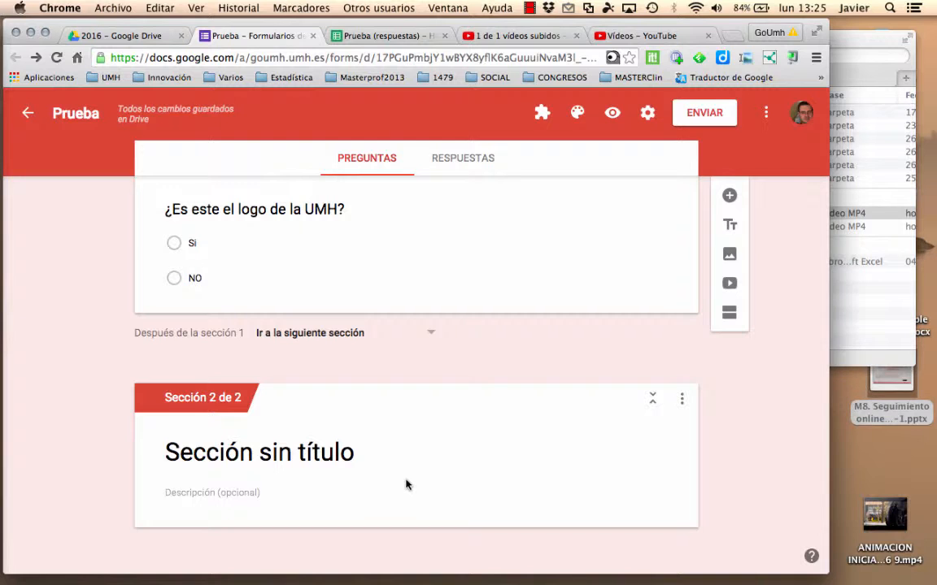
scroll(491, 361, "up", 3)
scroll(490, 360, "up", 10)
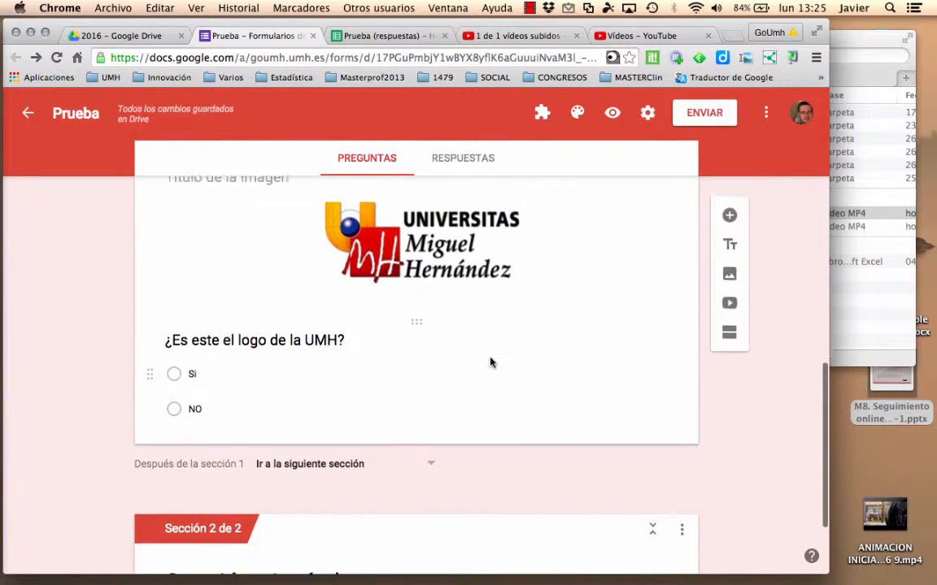
scroll(490, 362, "up", 5)
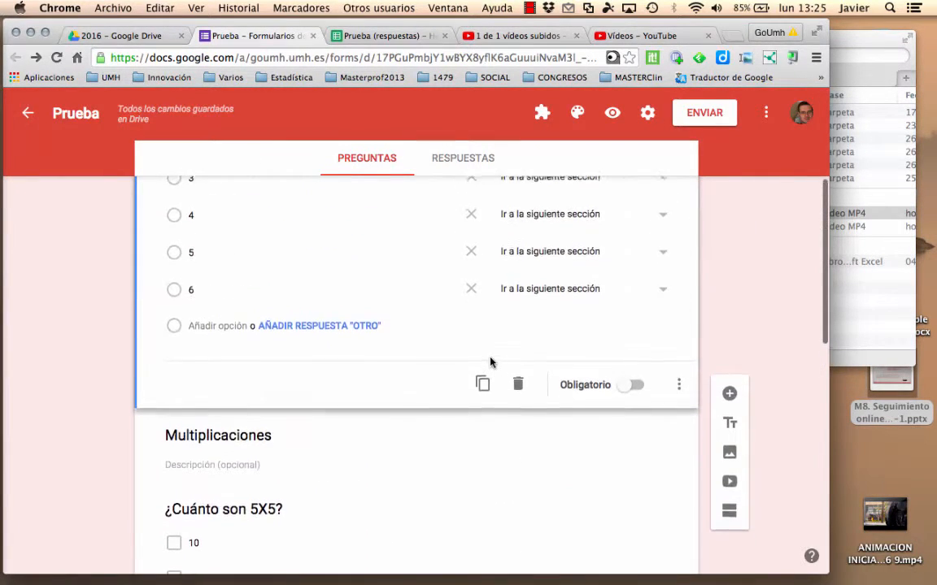
Add a new question after the 2+2 question and set its type to Desplegable.
scroll(491, 363, "down", 18)
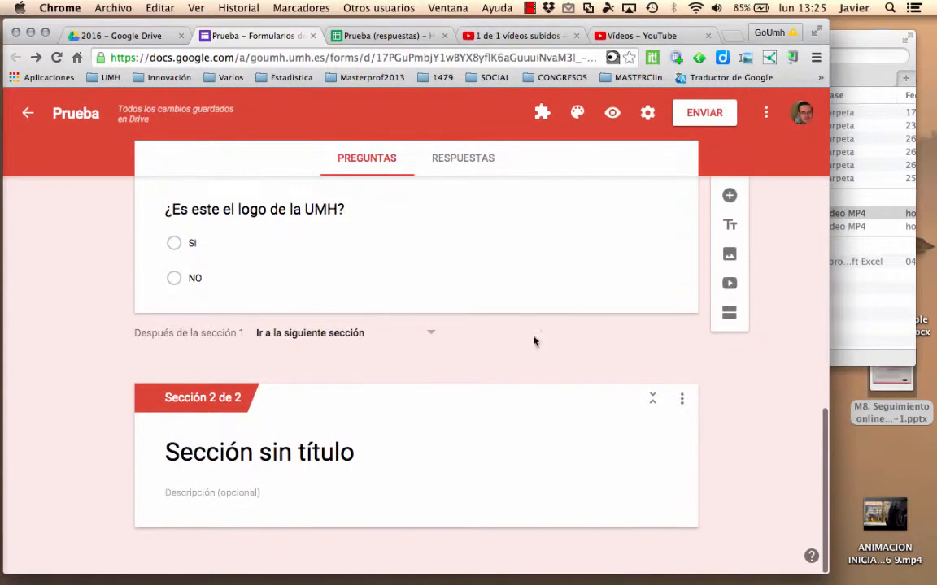
left_click(730, 195)
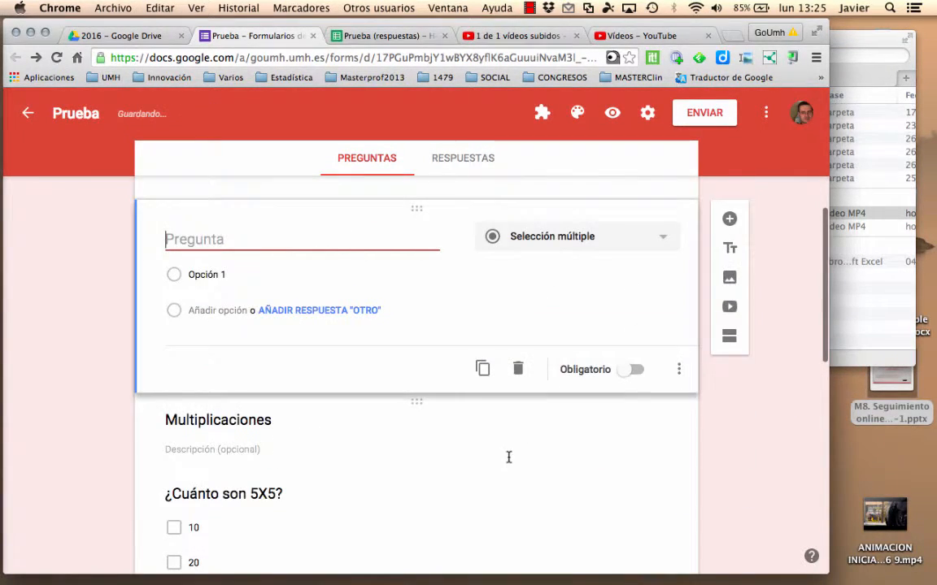
scroll(508, 456, "down", 5)
scroll(508, 461, "up", 5)
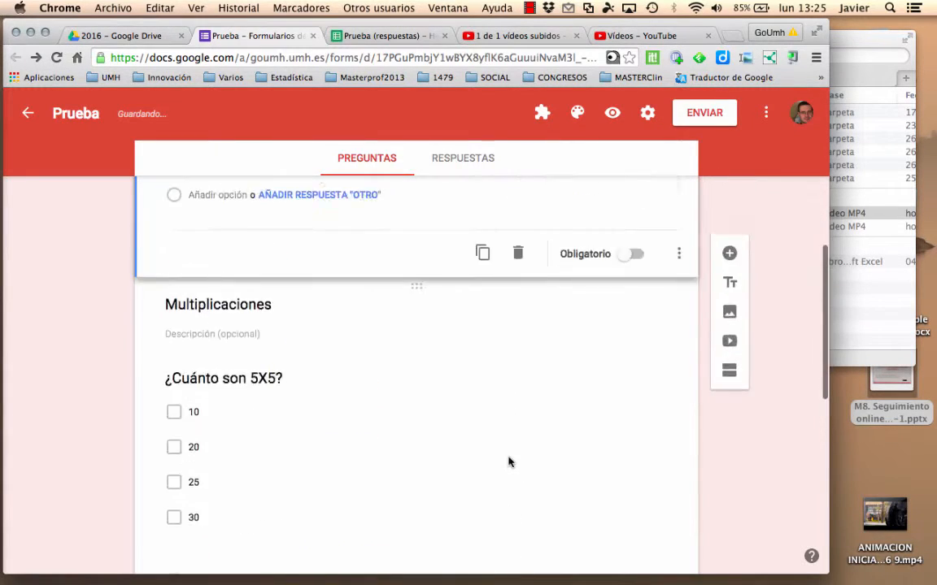
left_click(664, 258)
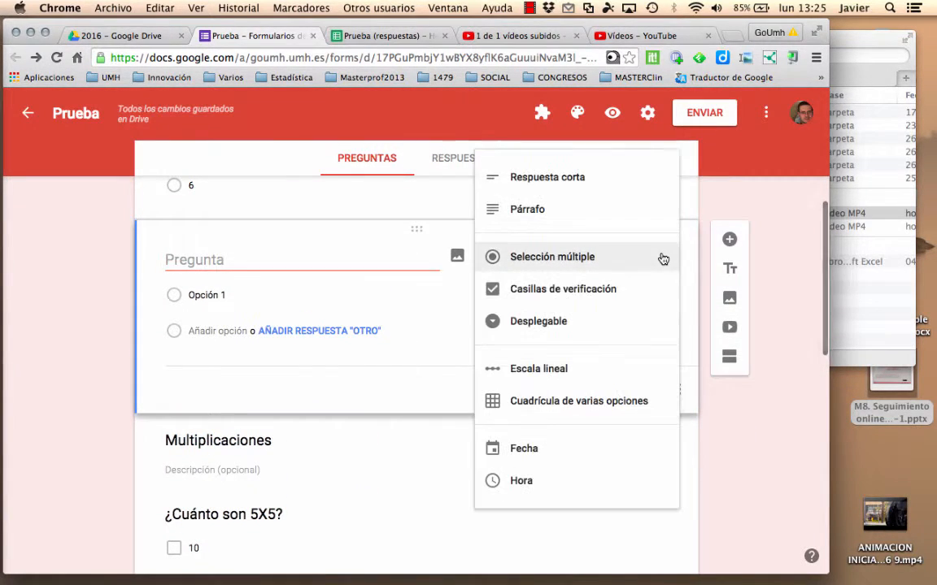
left_click(576, 331)
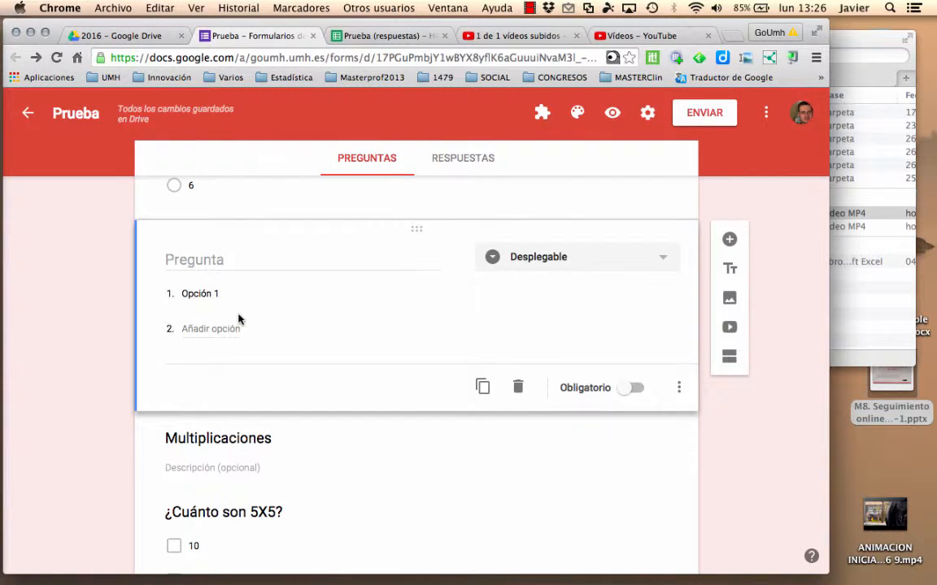
Give the untitled dropdown question the four options 1, 2, 3 and 4.
scroll(264, 296, "up", 2)
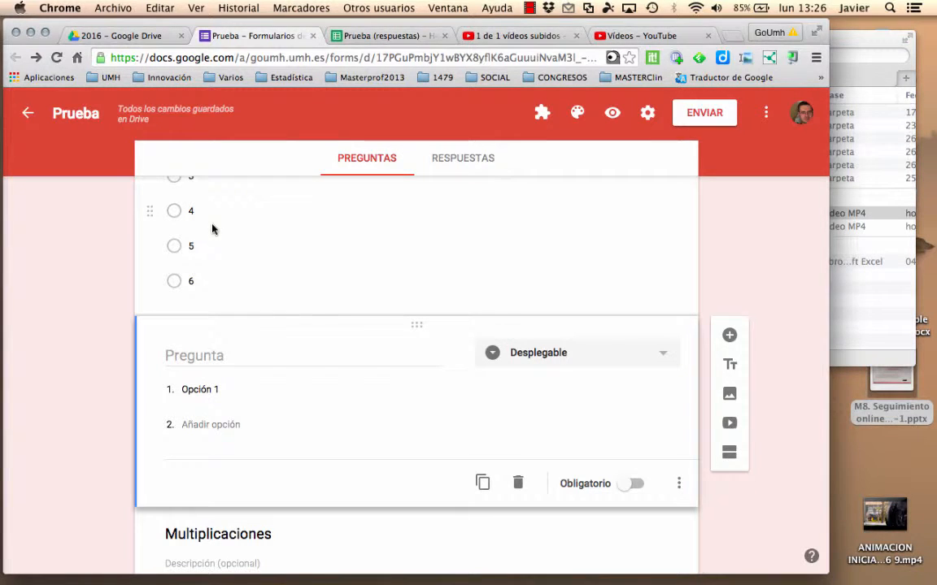
left_click(223, 387)
type("1")
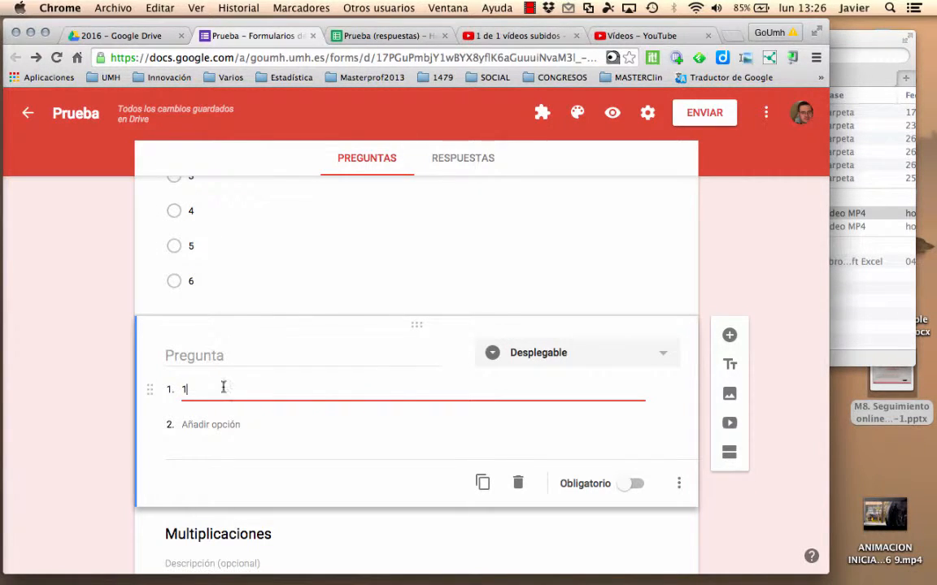
left_click(235, 425)
type("2")
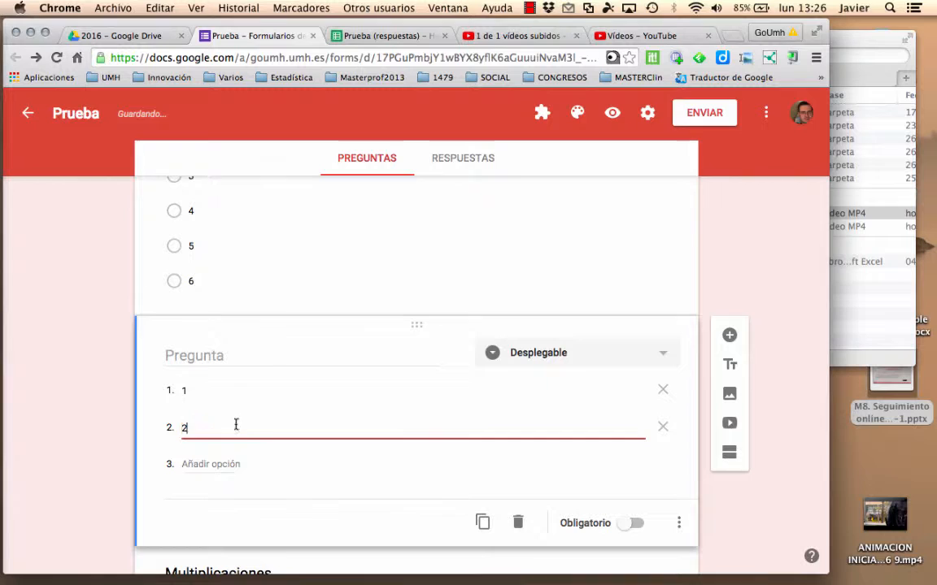
left_click(236, 465)
type("3")
left_click(224, 498)
type("4")
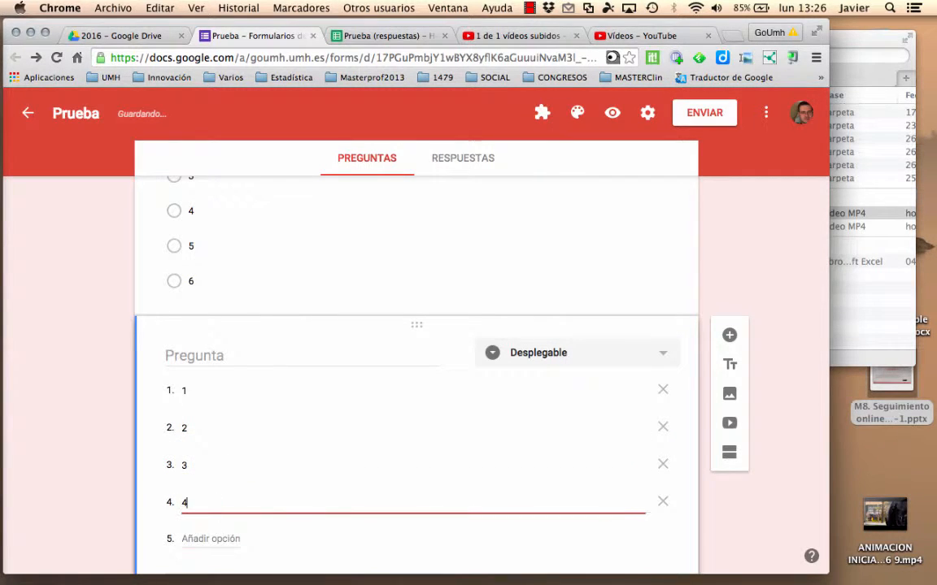
Preview the form, expand the dropdown question's option list, and close the preview.
left_click(612, 113)
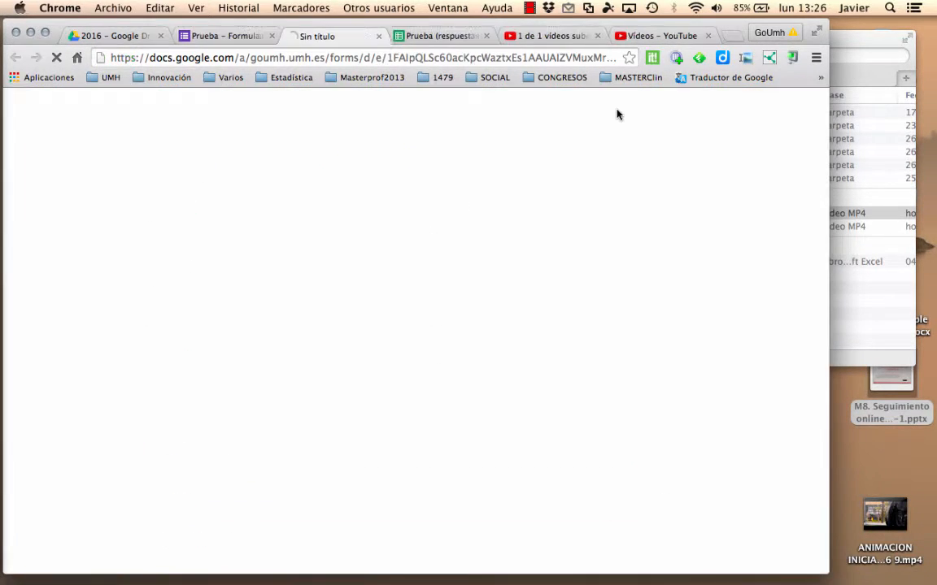
scroll(416, 378, "down", 5)
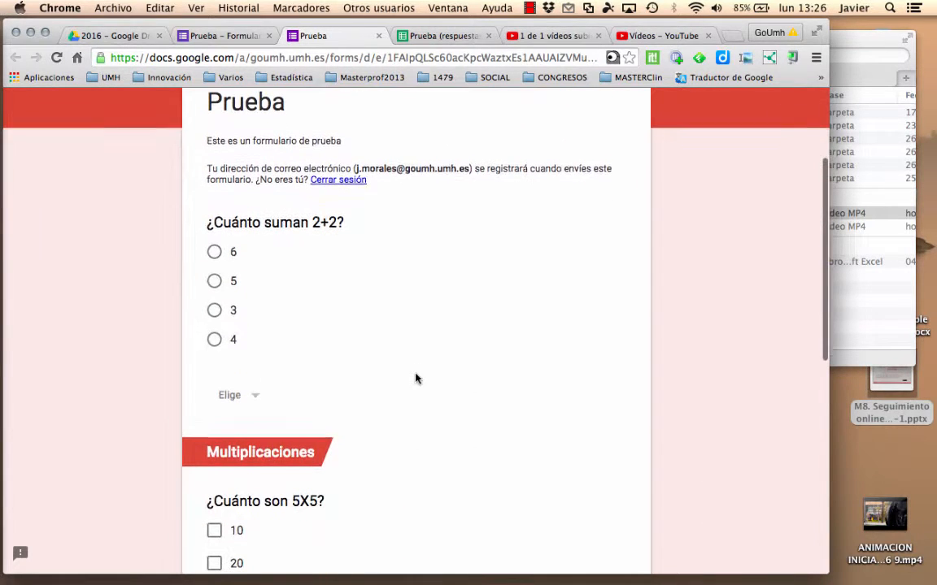
left_click(252, 396)
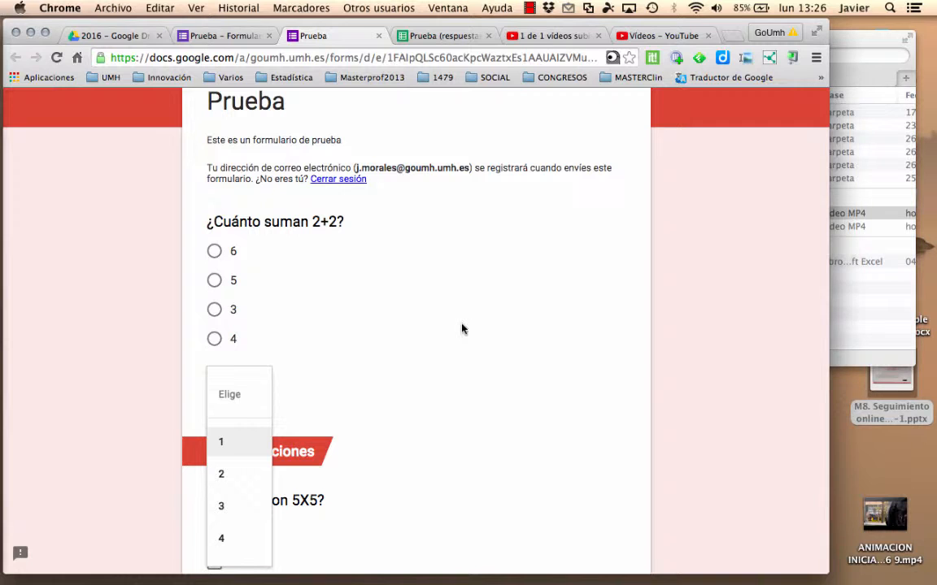
left_click(379, 36)
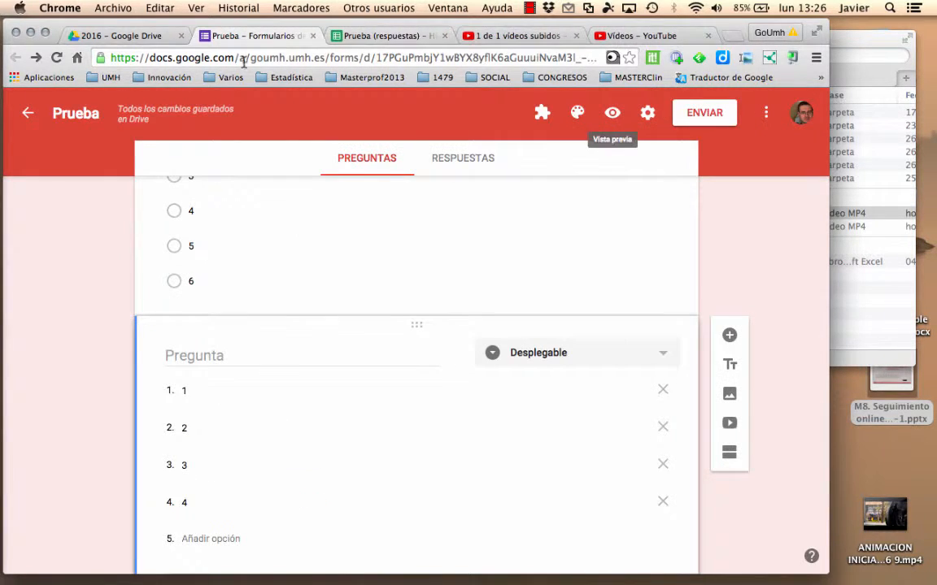
Change the untitled question's type to Escala lineal with a range from 0 to 10.
scroll(331, 259, "up", 5)
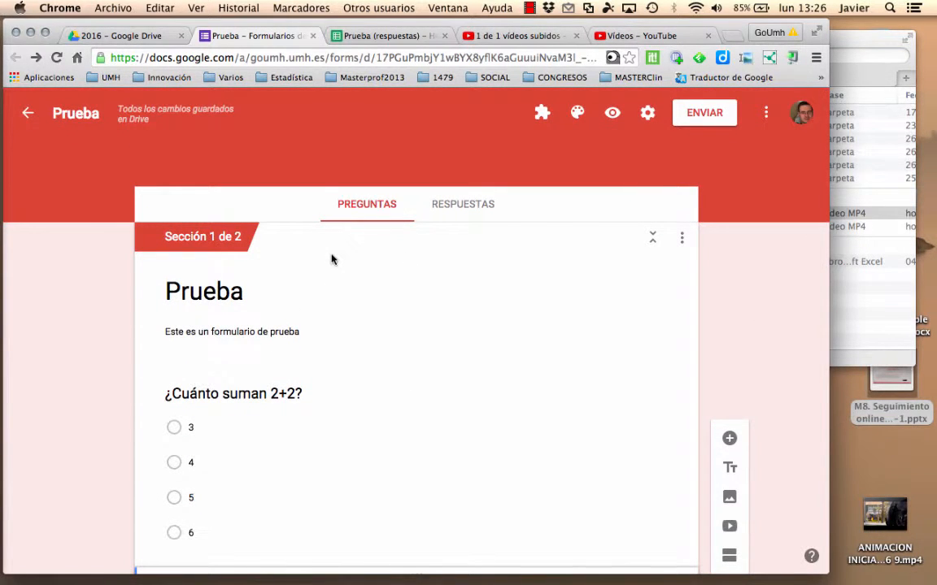
scroll(391, 345, "down", 5)
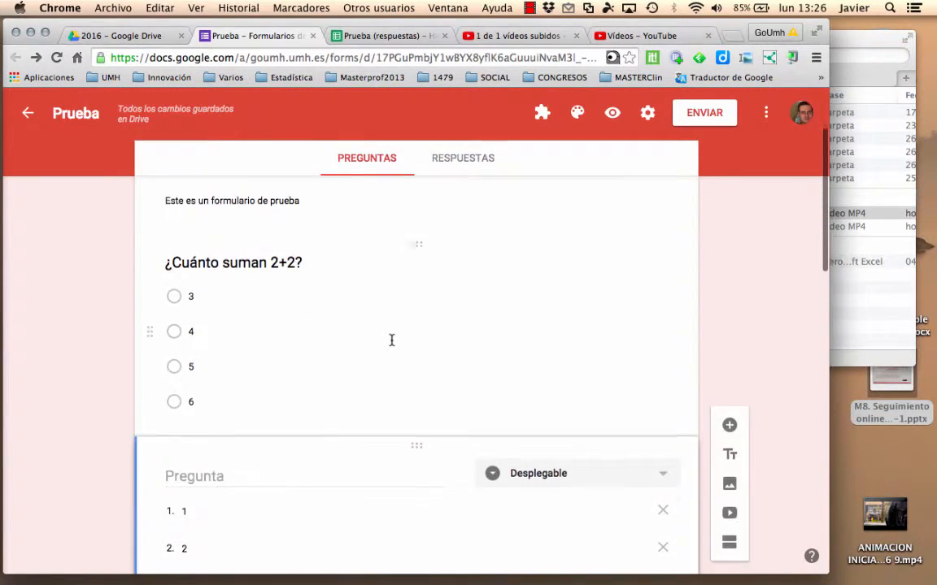
left_click(655, 375)
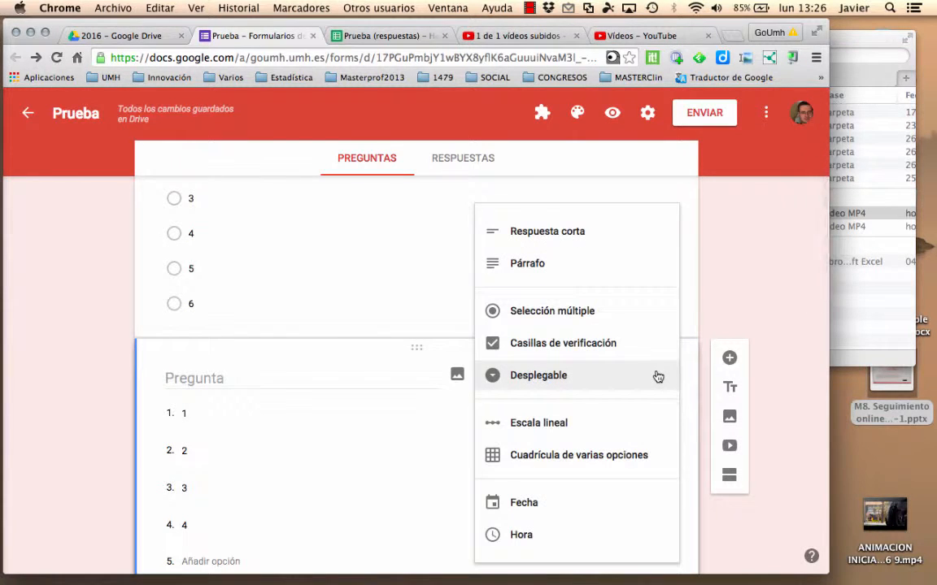
left_click(584, 418)
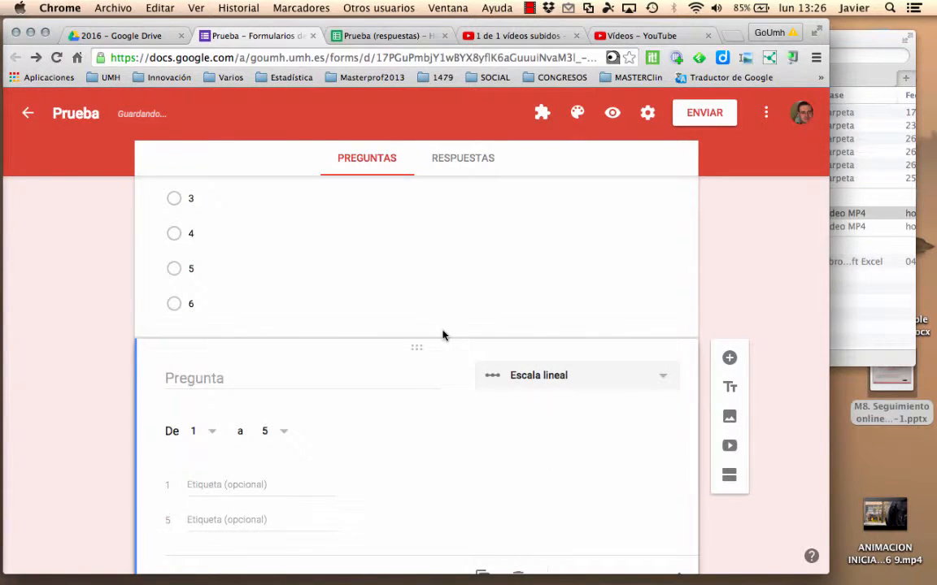
scroll(443, 335, "down", 1)
scroll(443, 332, "down", 1)
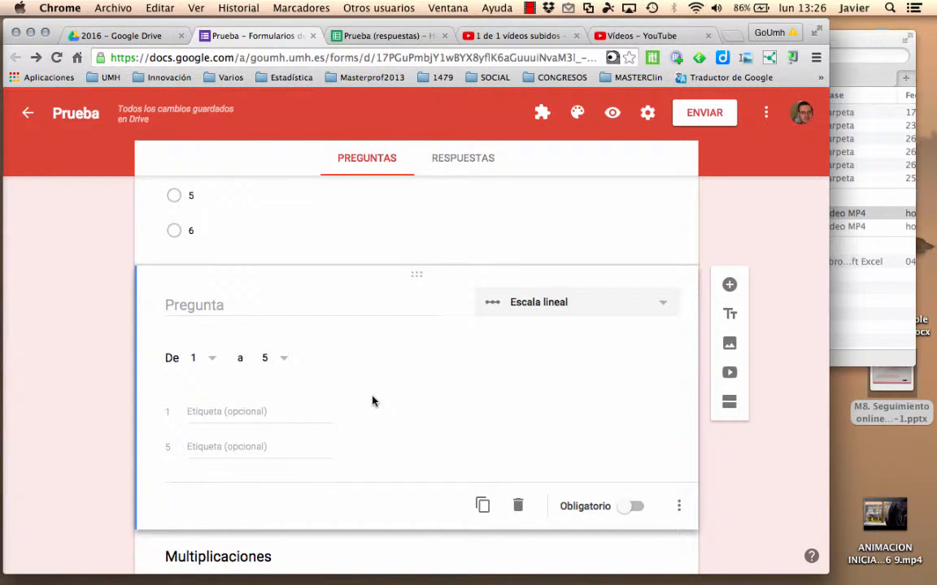
left_click(217, 363)
left_click(210, 330)
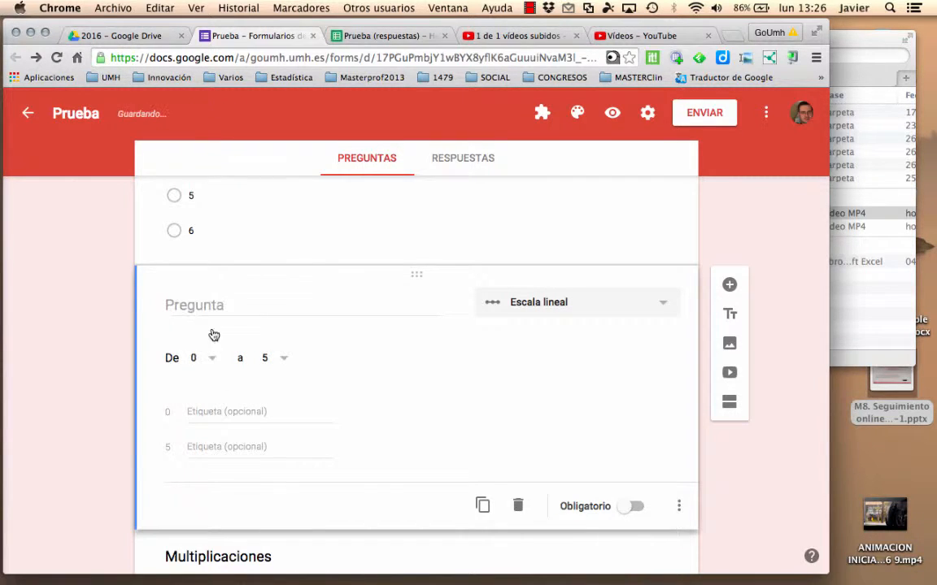
left_click(284, 363)
left_click(290, 521)
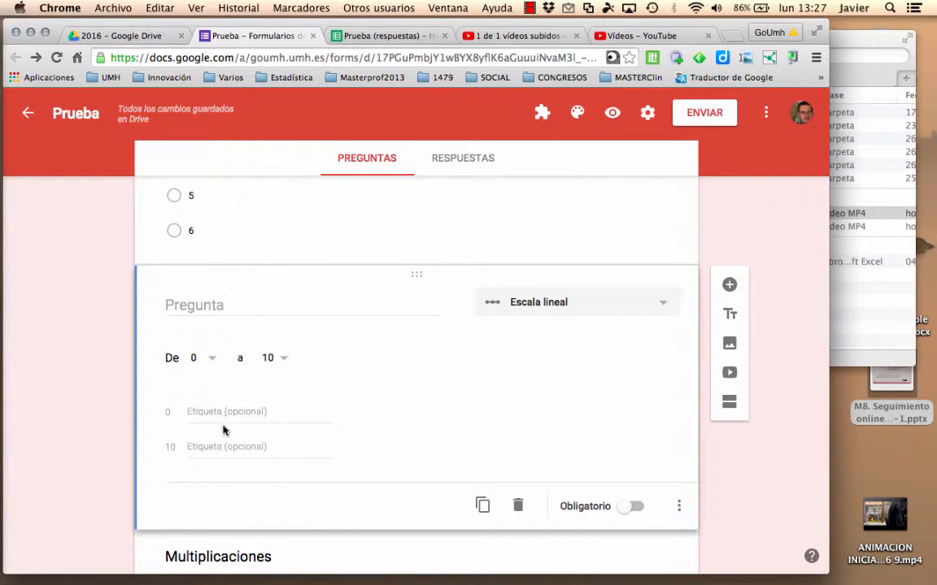
Label the scale's 0 end MAL and its 10 end BIEN.
left_click(216, 411)
type("MAL")
left_click(207, 446)
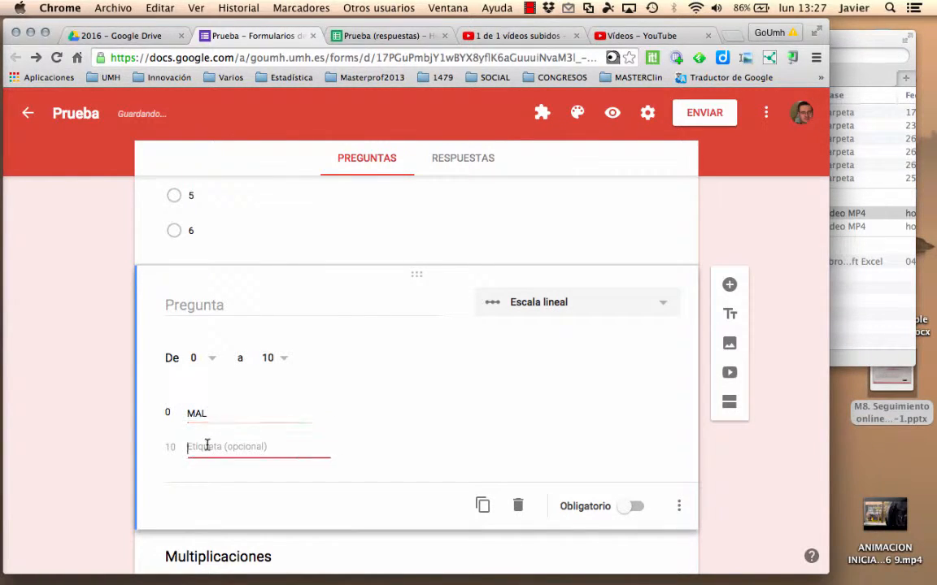
type("BIE")
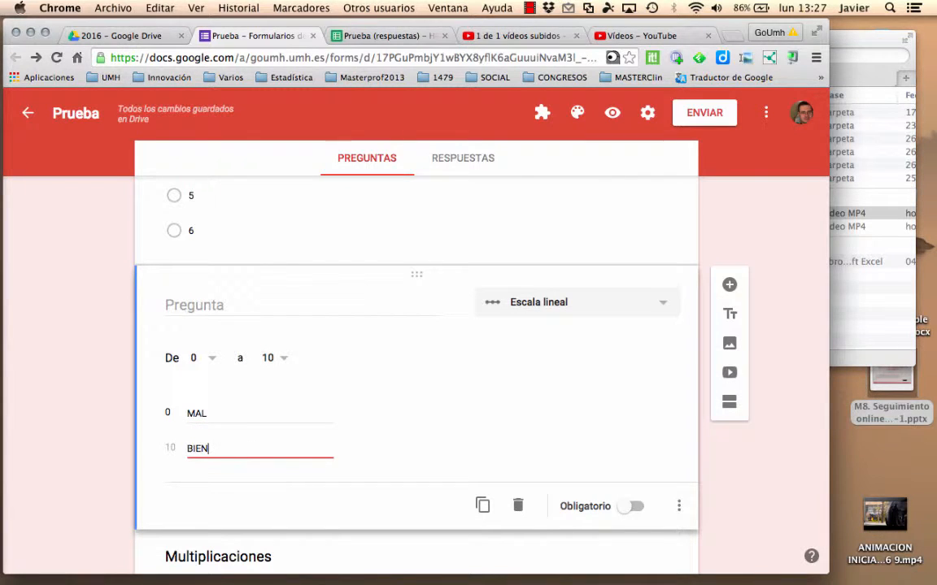
type("N")
Preview the form, try ratings 2, 4, 6 and 0 on the linear scale, and leave the preview without submitting.
left_click(613, 113)
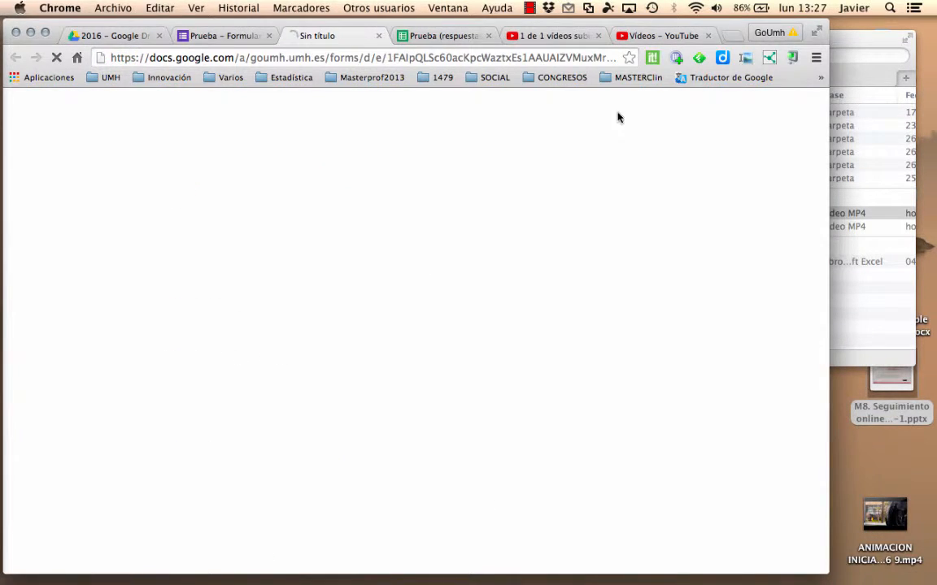
scroll(495, 322, "down", 4)
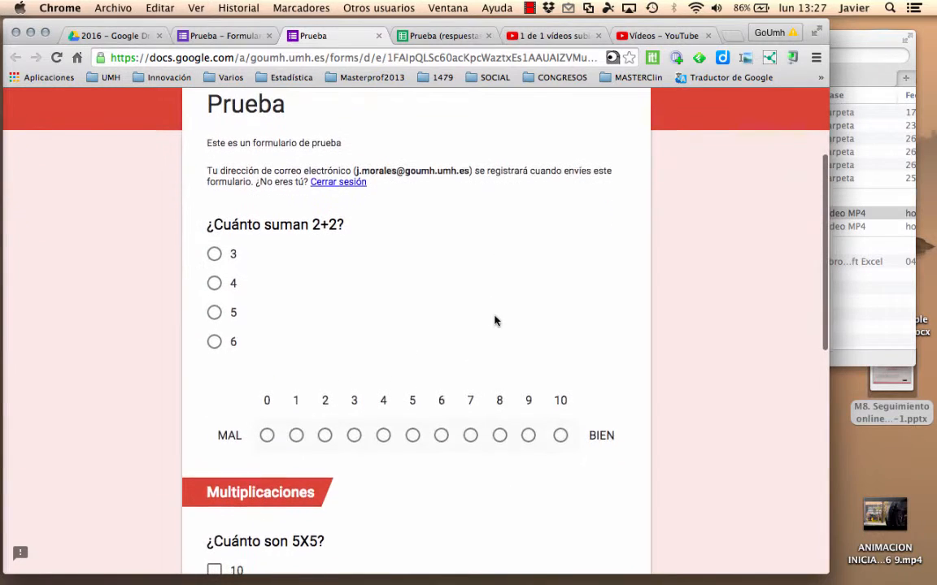
left_click(324, 435)
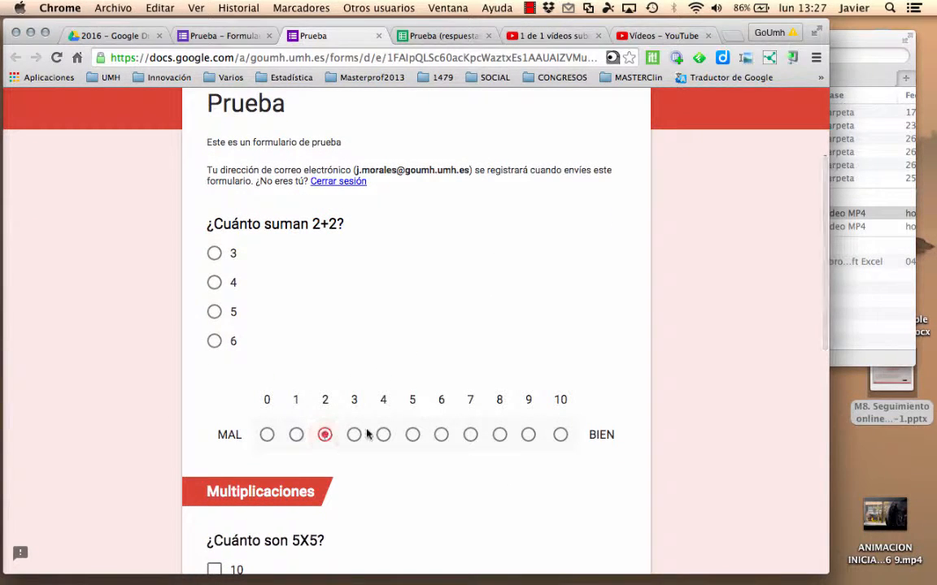
left_click(383, 435)
left_click(441, 435)
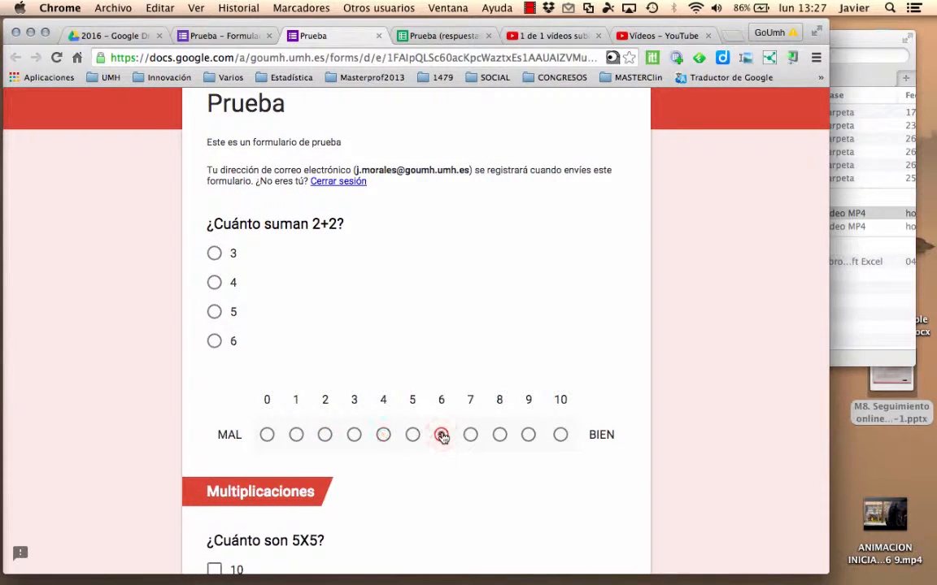
left_click(267, 435)
scroll(535, 334, "up", 3)
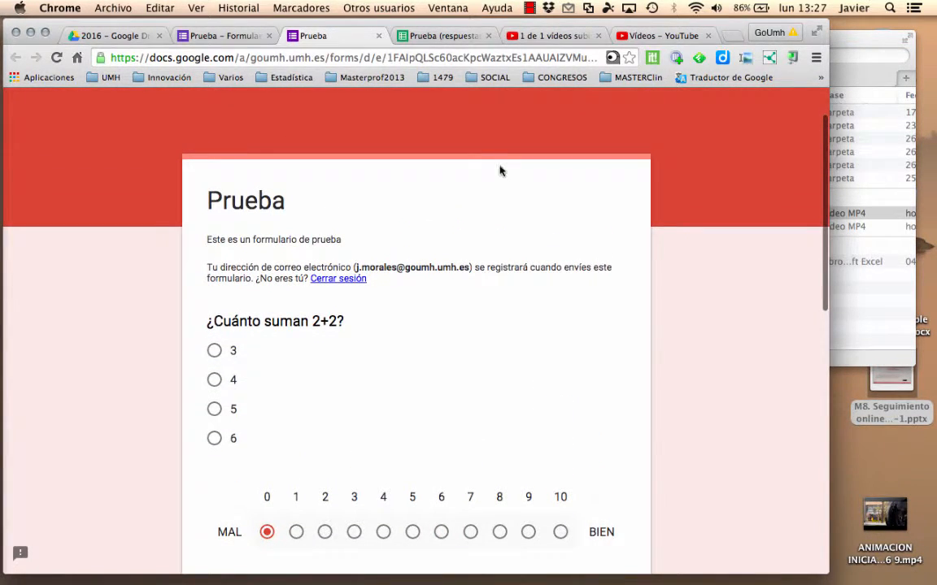
left_click(378, 38)
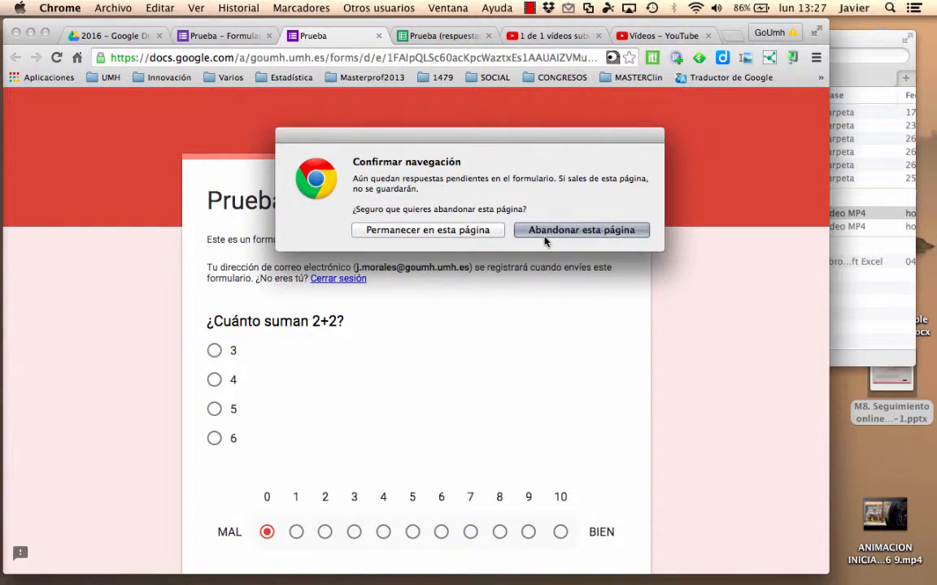
left_click(567, 231)
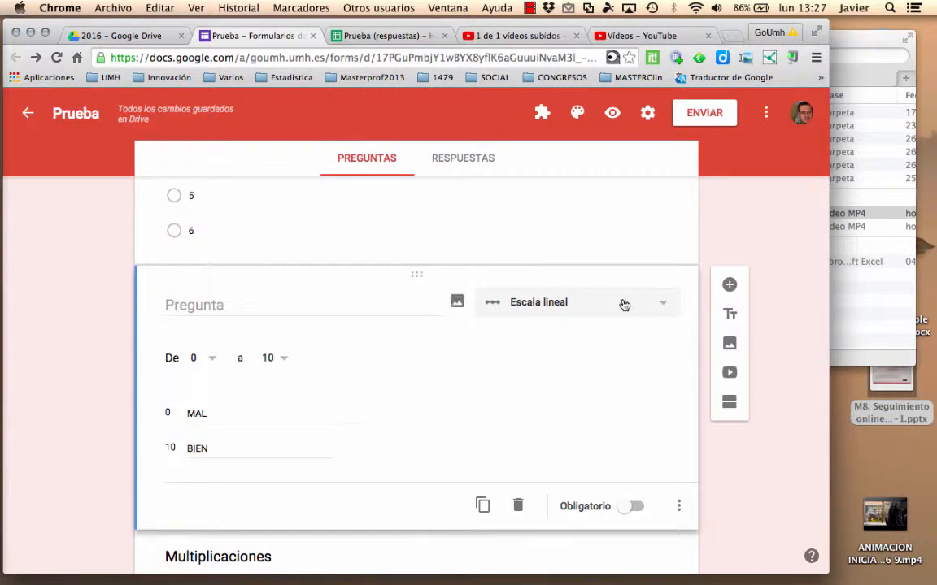
Change the untitled question's type to Cuadrícula de varias opciones and name its first two rows P1 and P2.
left_click(650, 305)
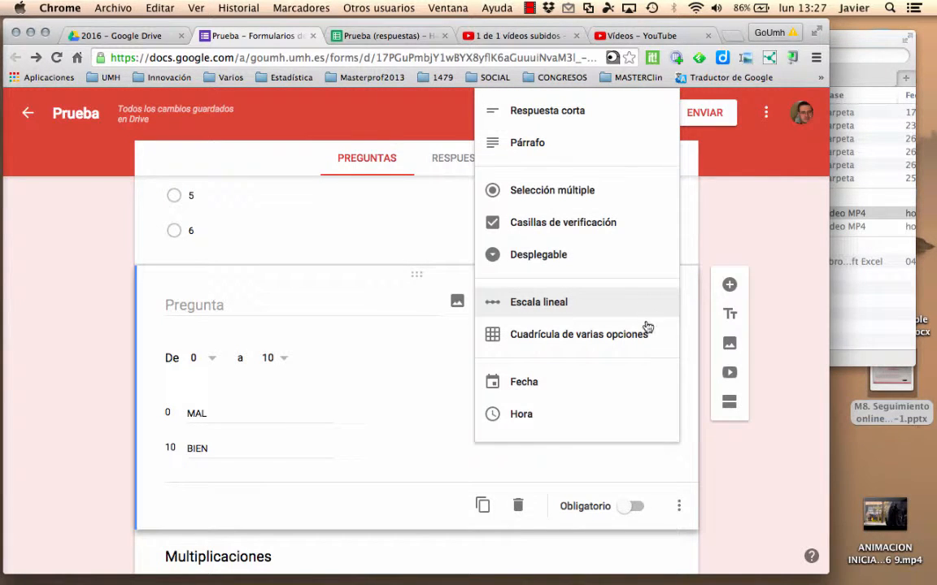
left_click(648, 337)
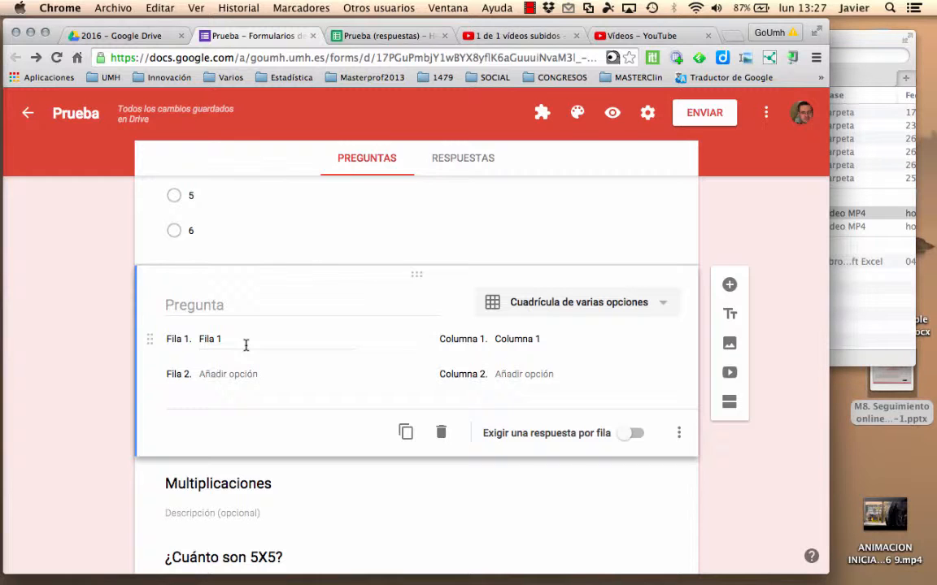
left_click(246, 345)
type("P1")
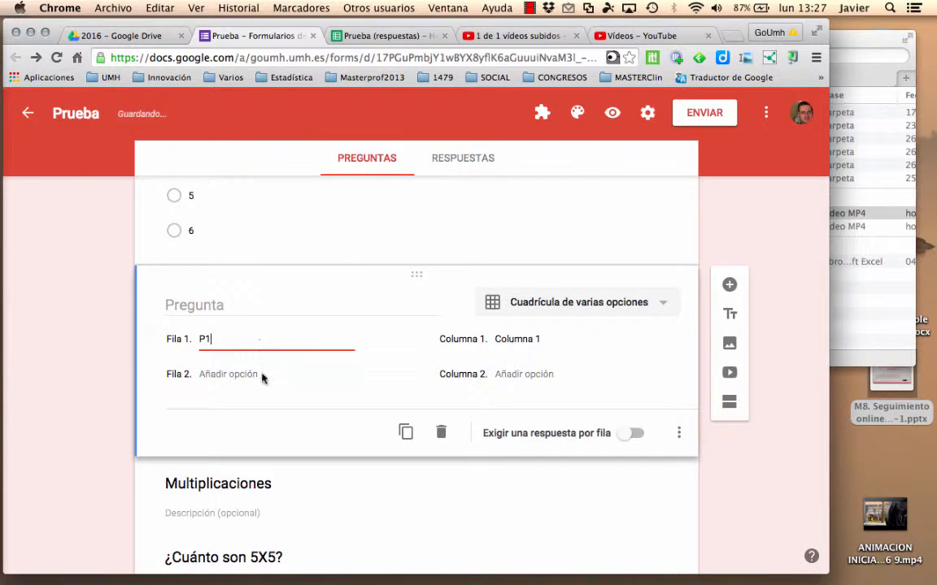
left_click(262, 378)
left_click(244, 376)
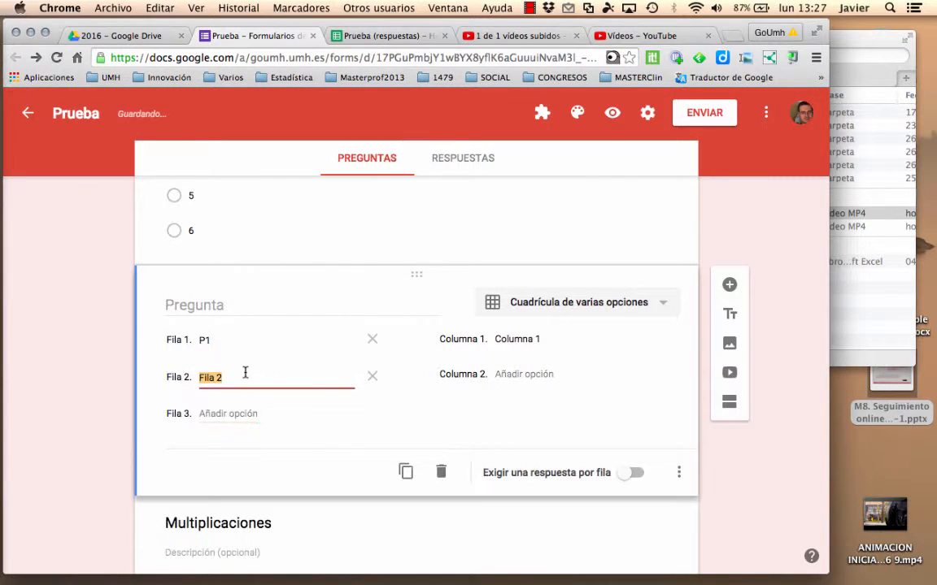
type("P2")
Name the grid question's columns 0, 1, 2, 3, 4 and 5.
left_click(530, 339)
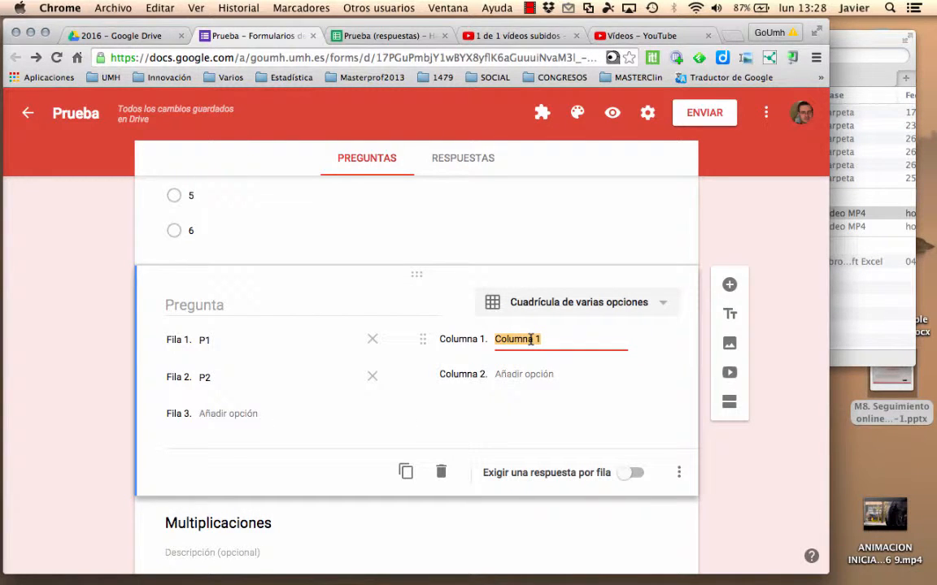
type("0")
key("Return")
type("1")
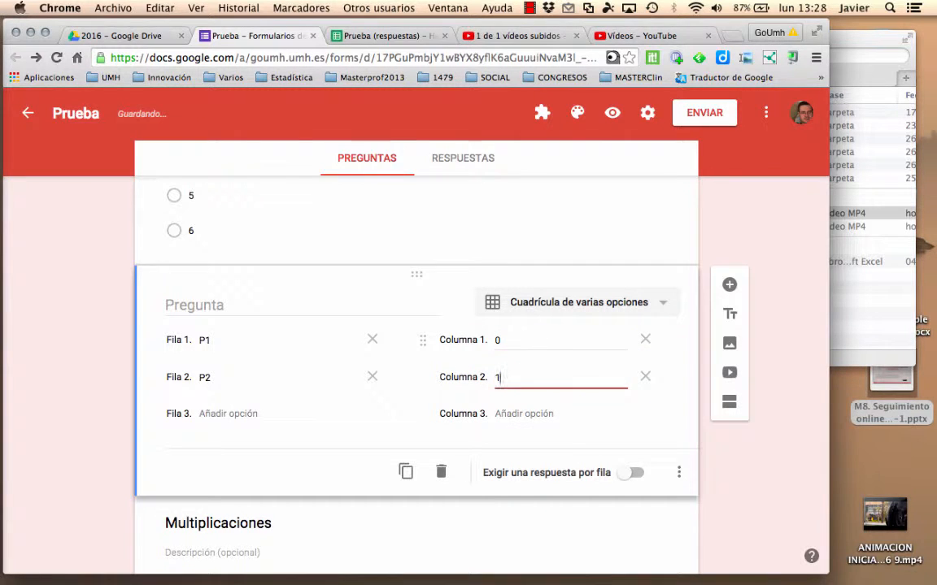
key("Return")
type("2")
key("Return")
type("3")
key("Return")
type("4")
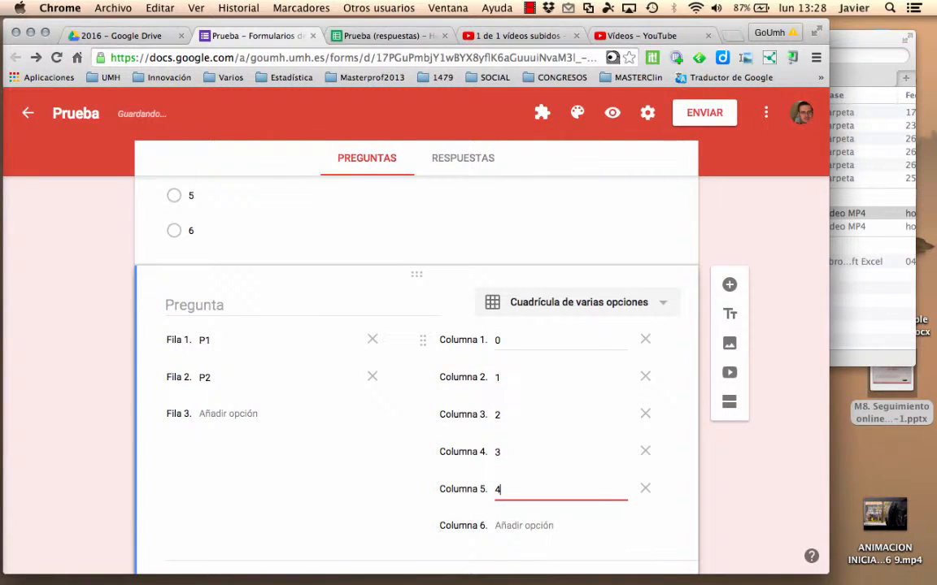
key("Return")
type("5")
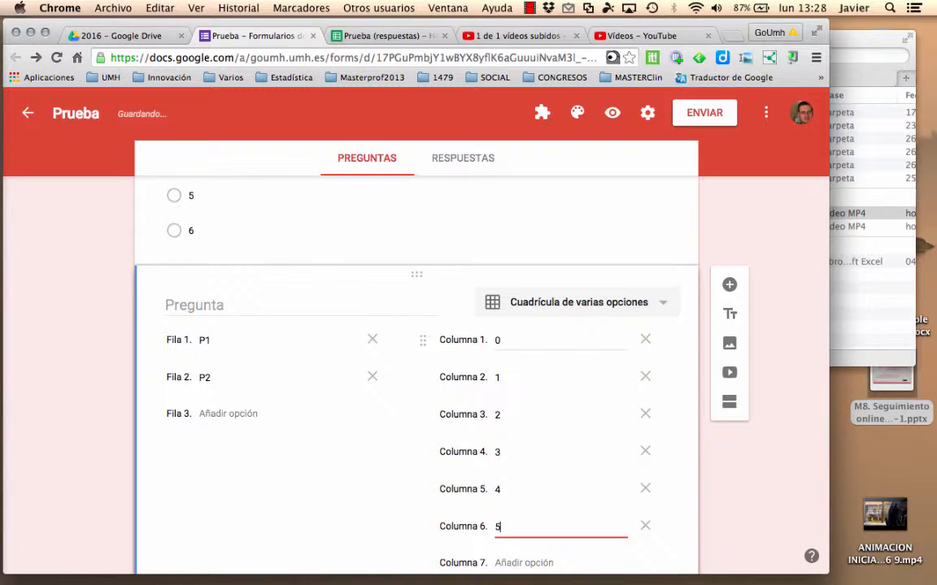
Preview the form to examine how the P1 and P2 grid rows are displayed, and return to the form editor.
scroll(329, 439, "down", 5)
scroll(329, 439, "up", 3)
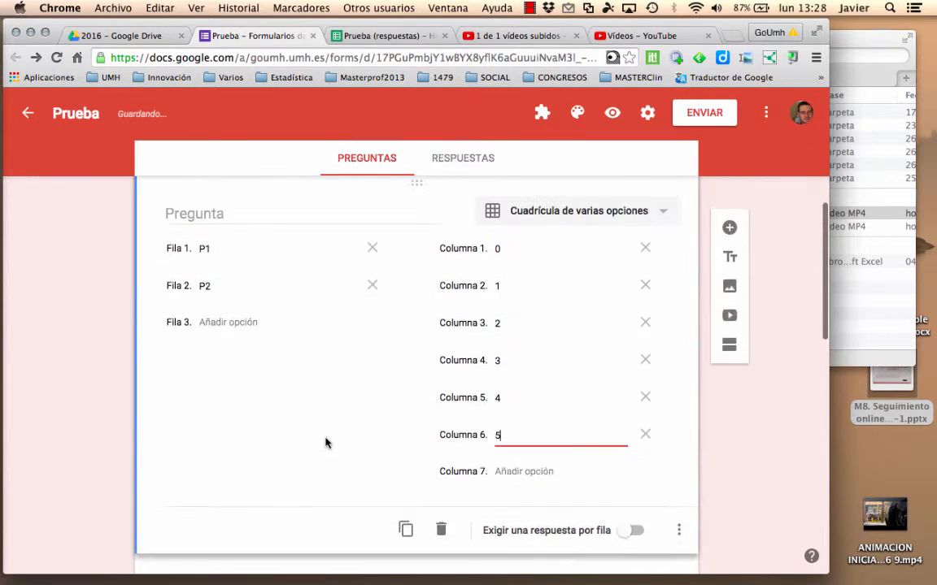
left_click(612, 113)
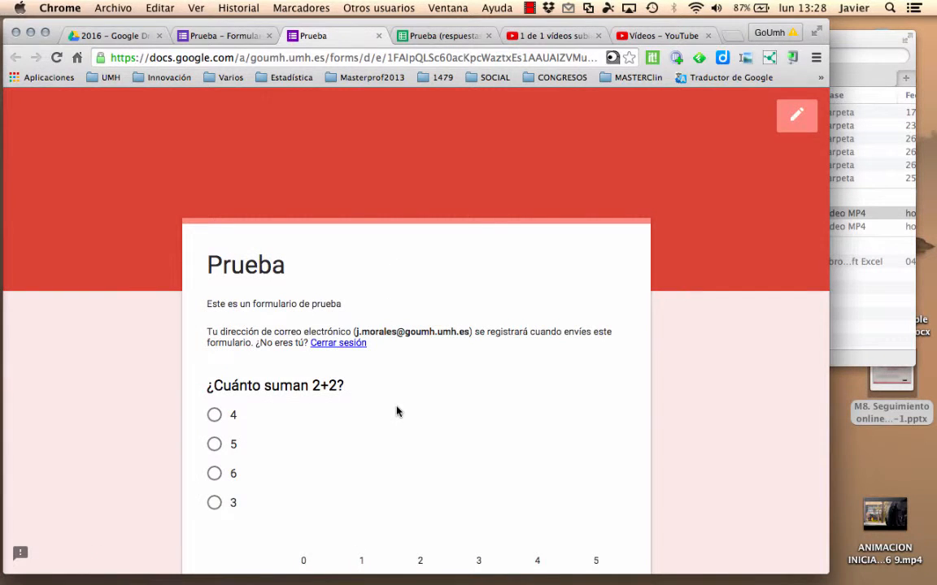
scroll(397, 411, "down", 5)
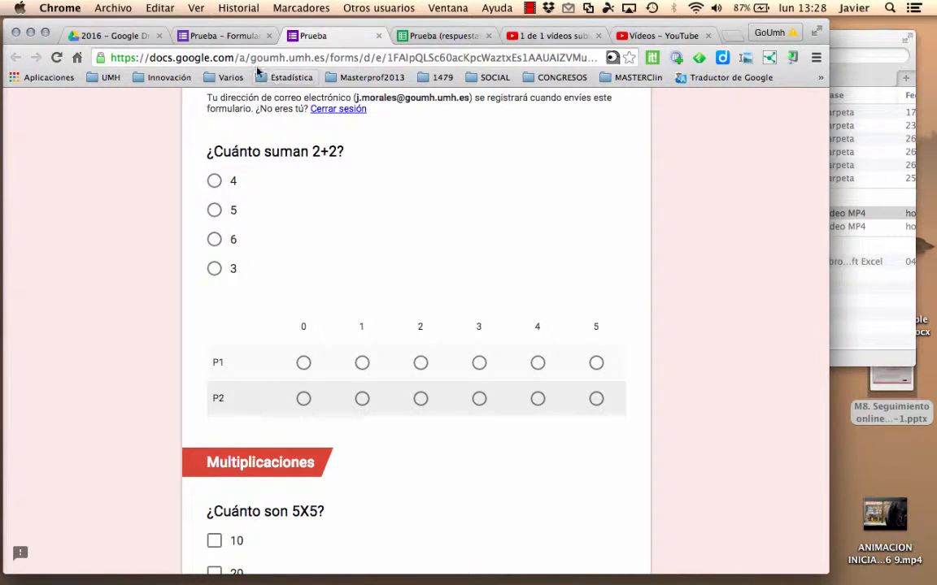
left_click(230, 40)
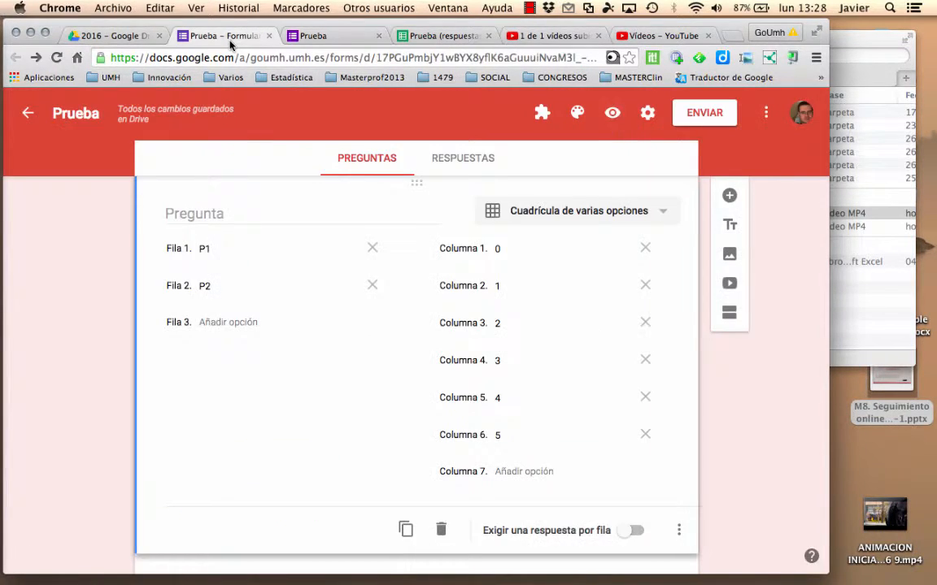
Look over the grid question's extra options for description, one response per column and random row order, without changing any.
left_click(679, 530)
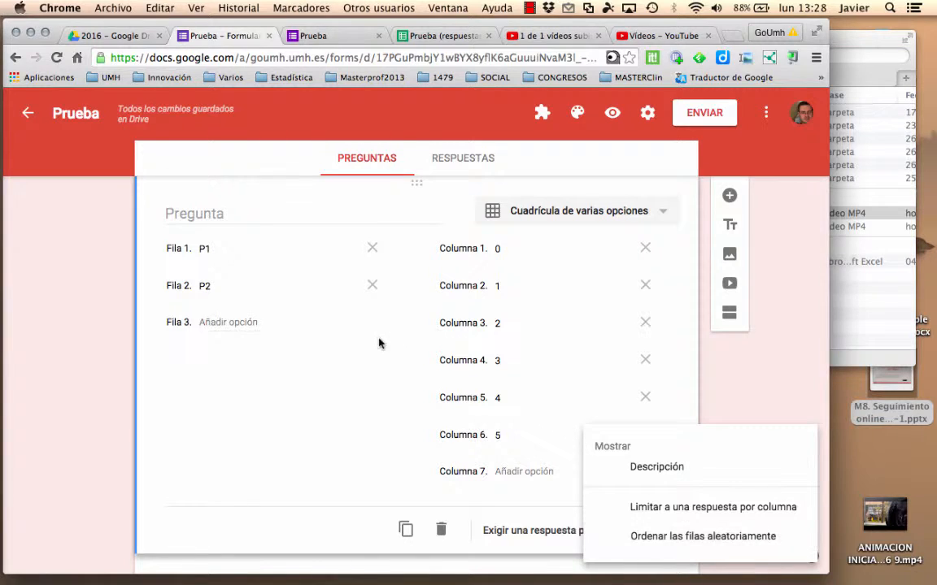
left_click(355, 356)
scroll(357, 359, "up", 3)
scroll(357, 358, "up", 2)
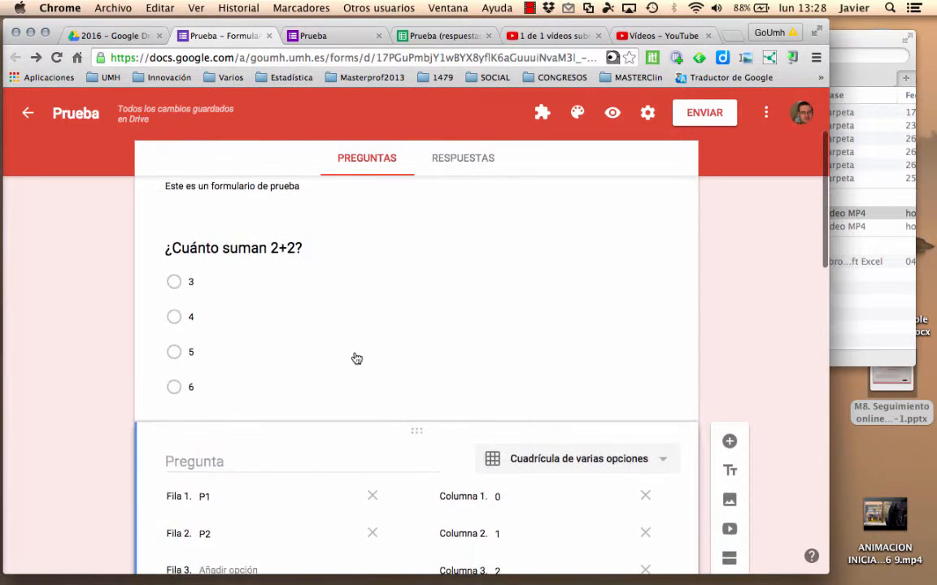
scroll(355, 358, "down", 5)
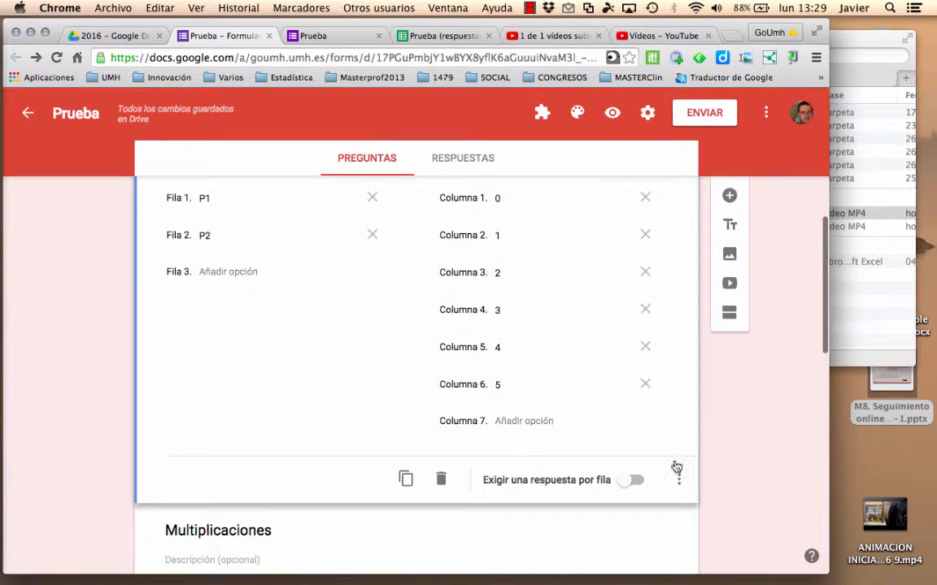
left_click(680, 481)
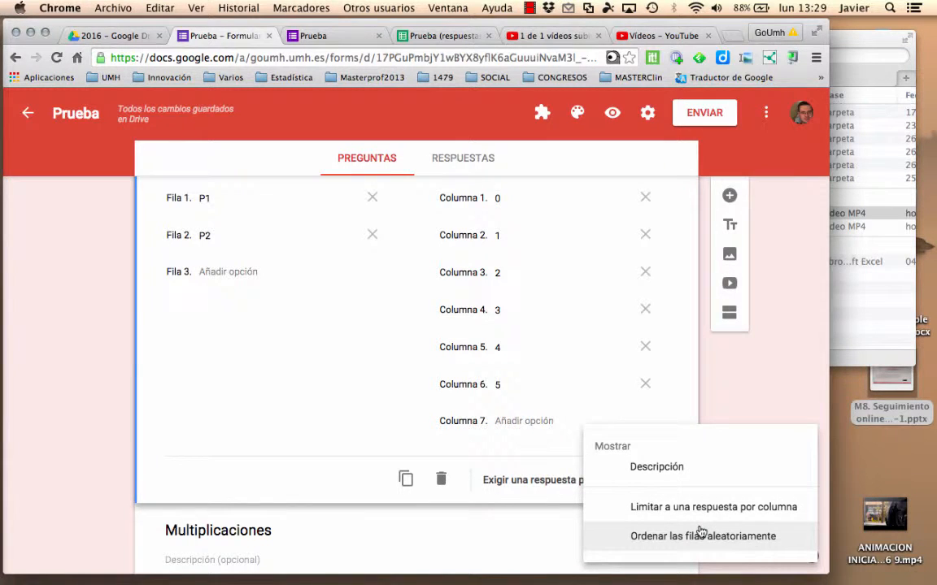
left_click(682, 267)
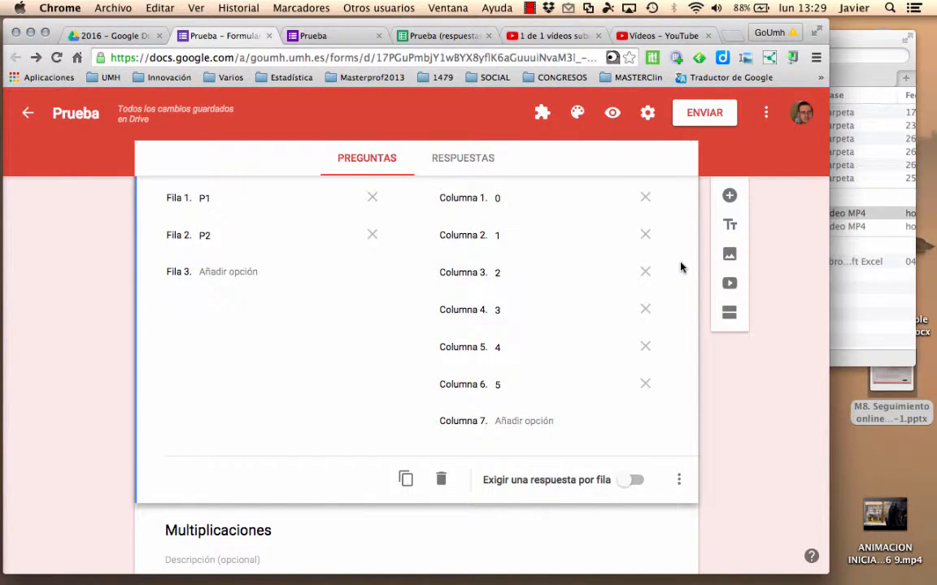
Review the whole form from its title through every question and the logo image to the second section.
scroll(330, 299, "up", 10)
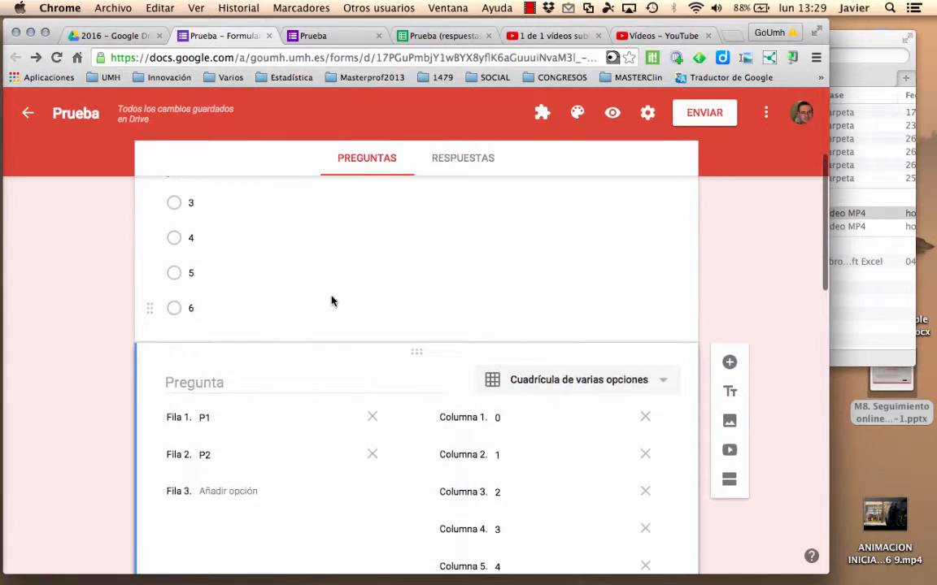
scroll(331, 298, "down", 3)
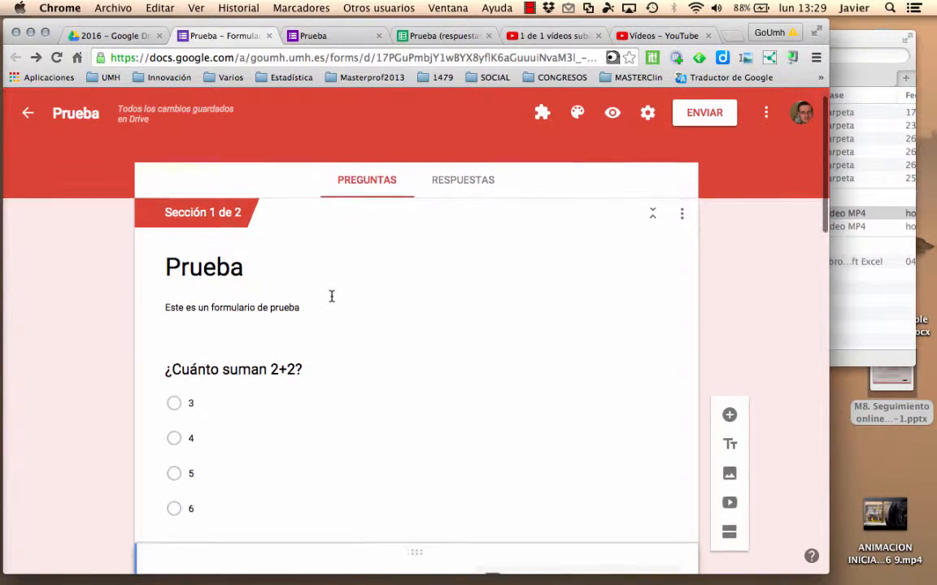
scroll(331, 300, "down", 10)
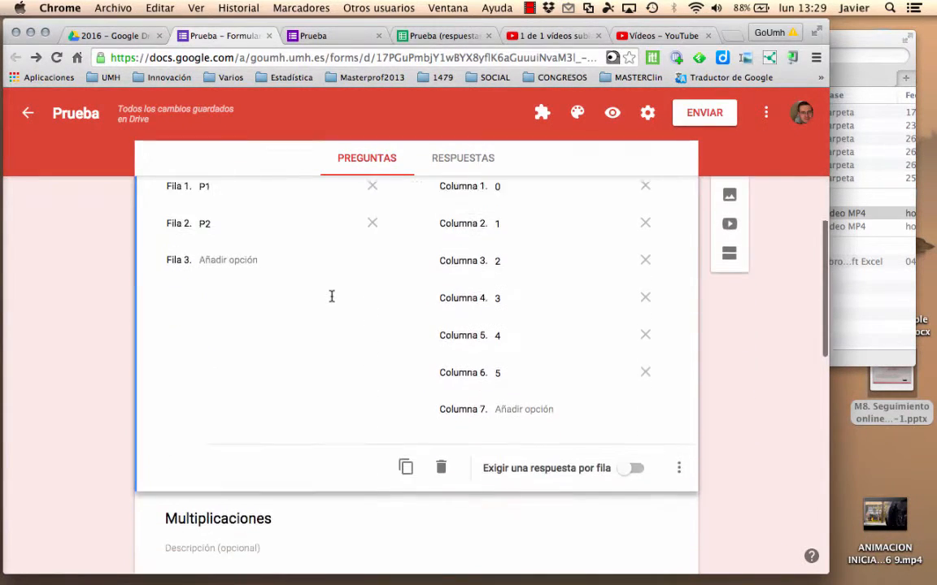
scroll(331, 301, "down", 7)
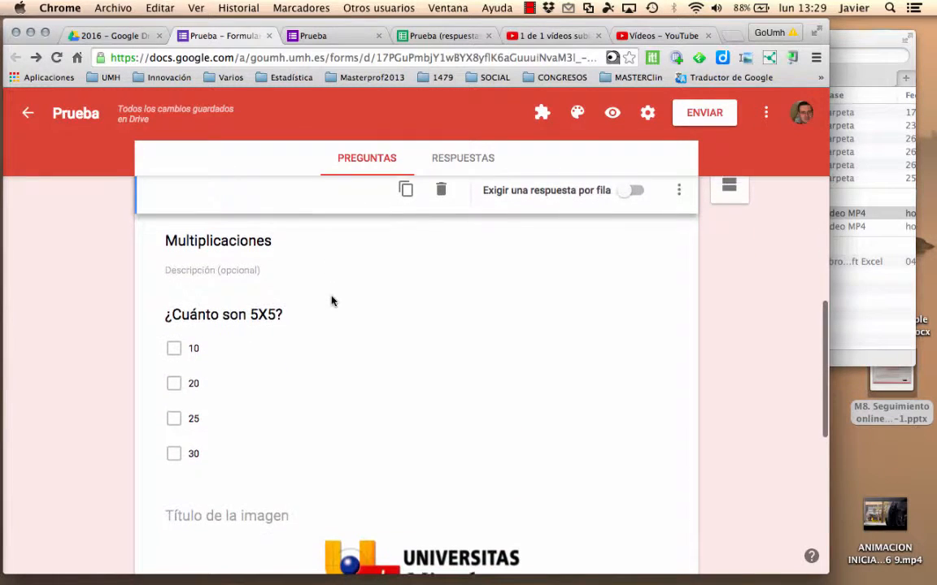
scroll(331, 301, "down", 10)
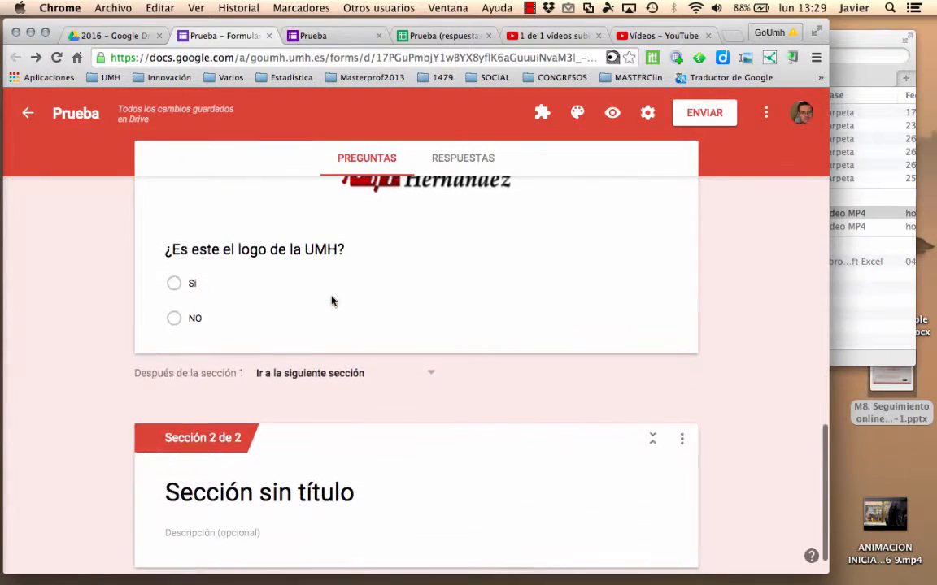
scroll(331, 300, "up", 3)
scroll(331, 301, "up", 20)
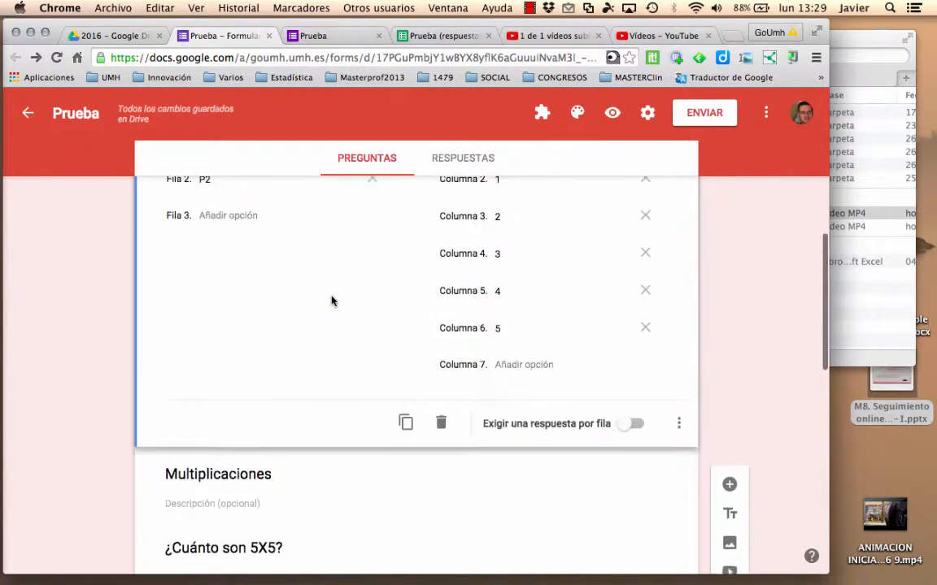
scroll(331, 300, "up", 9)
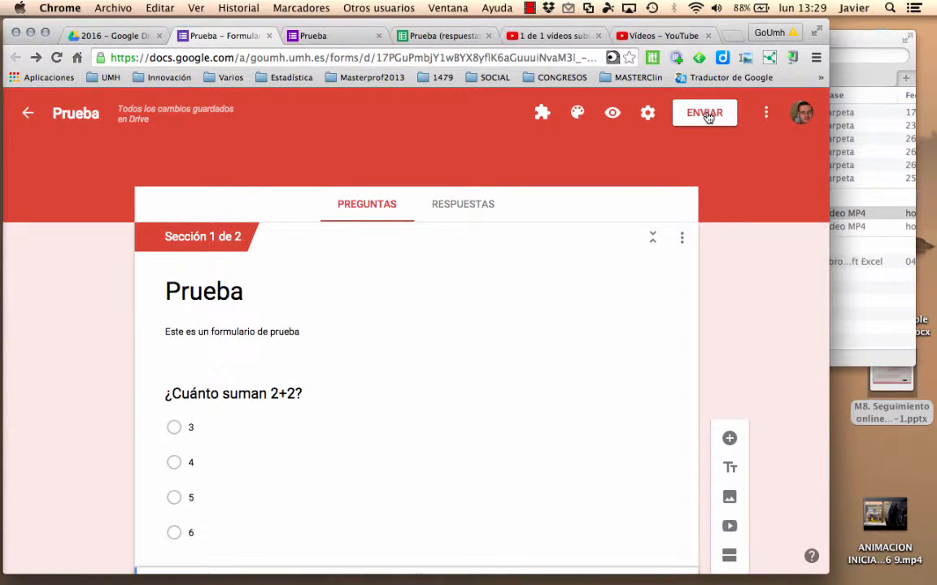
scroll(475, 325, "down", 1)
scroll(475, 325, "down", 10)
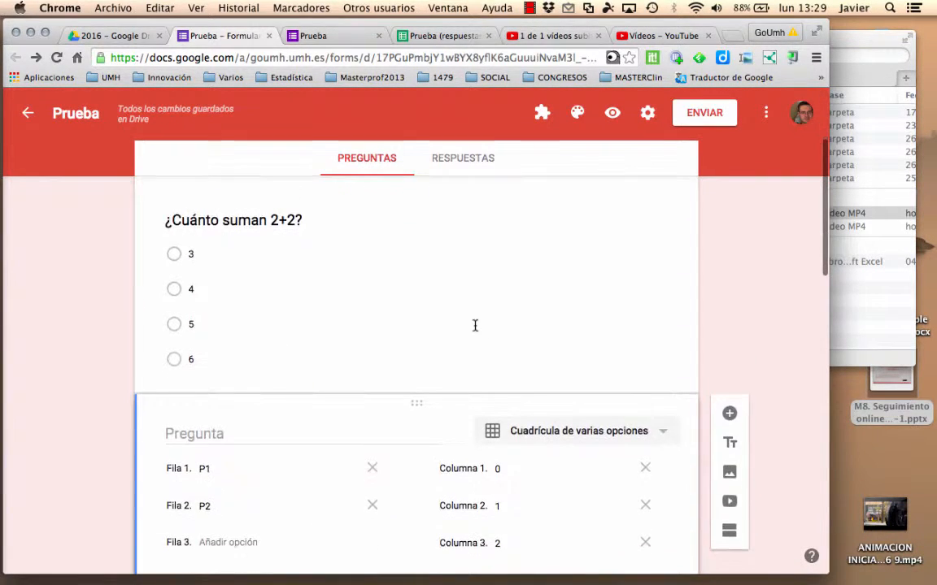
scroll(475, 329, "up", 10)
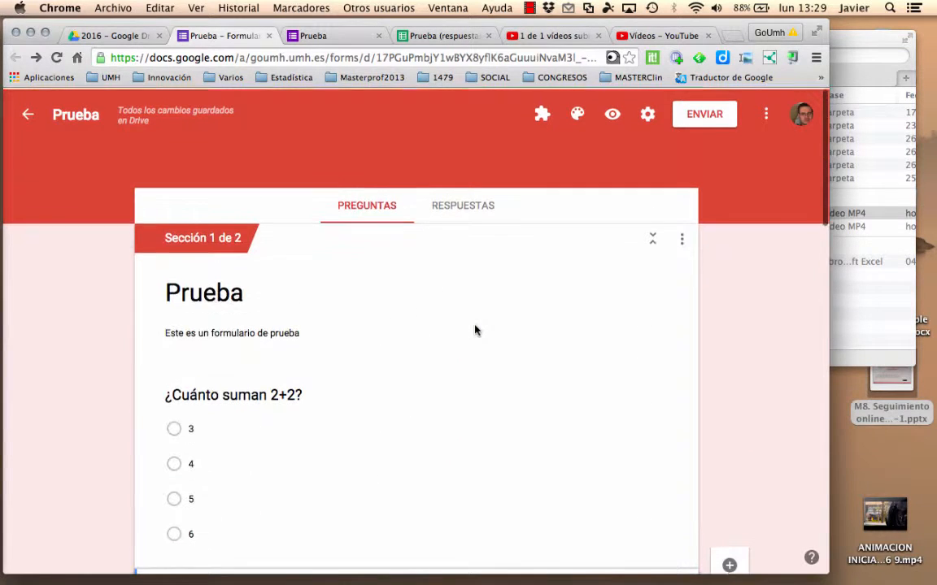
scroll(475, 325, "down", 10)
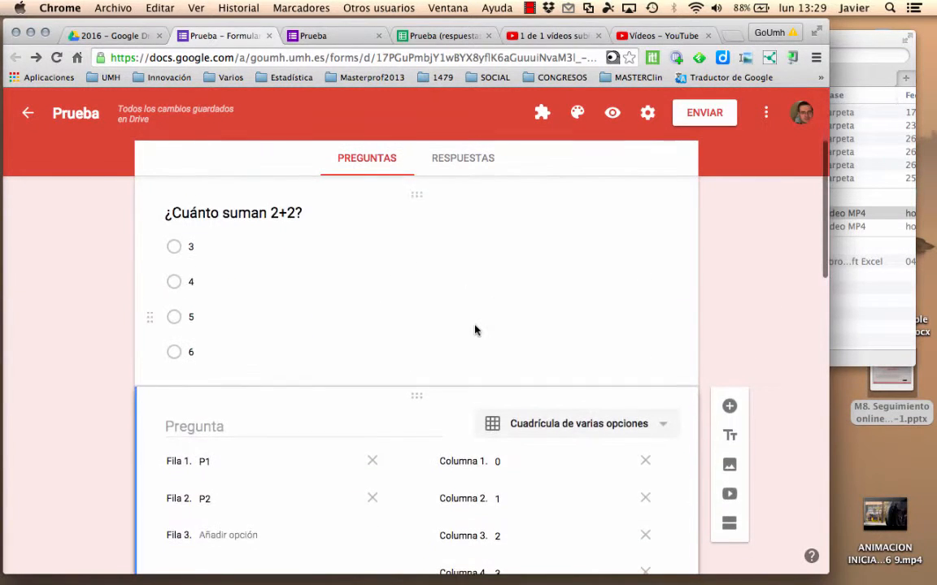
scroll(476, 329, "down", 10)
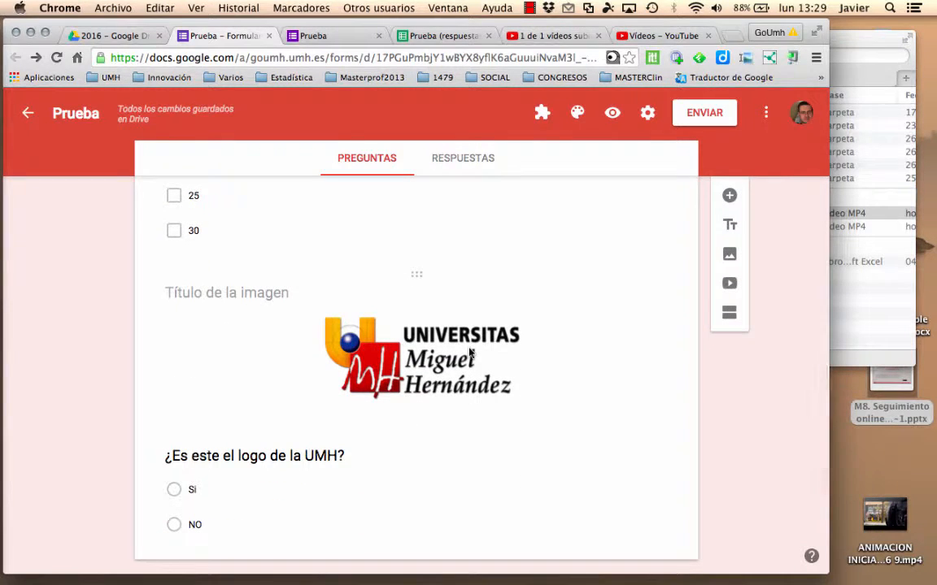
scroll(469, 351, "down", 5)
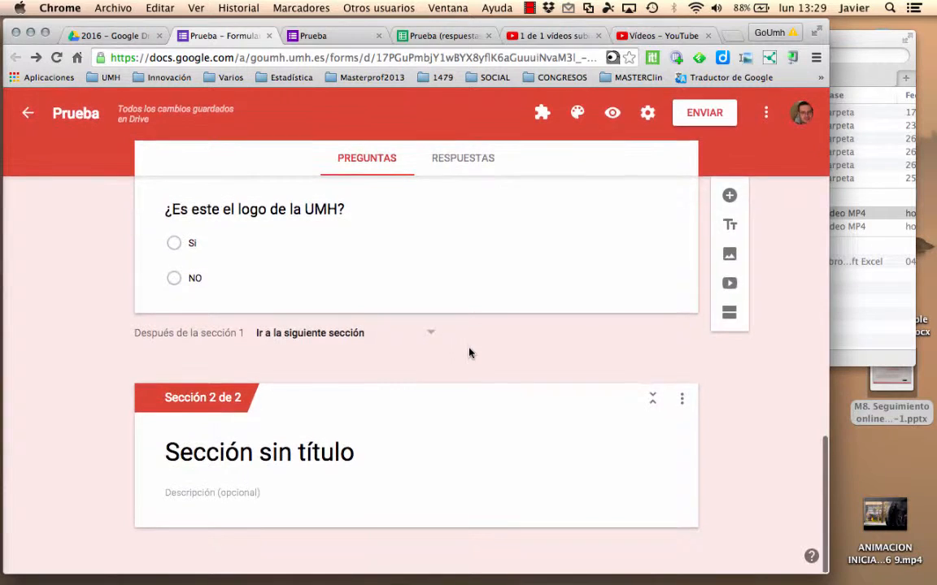
scroll(469, 352, "up", 5)
scroll(469, 352, "up", 15)
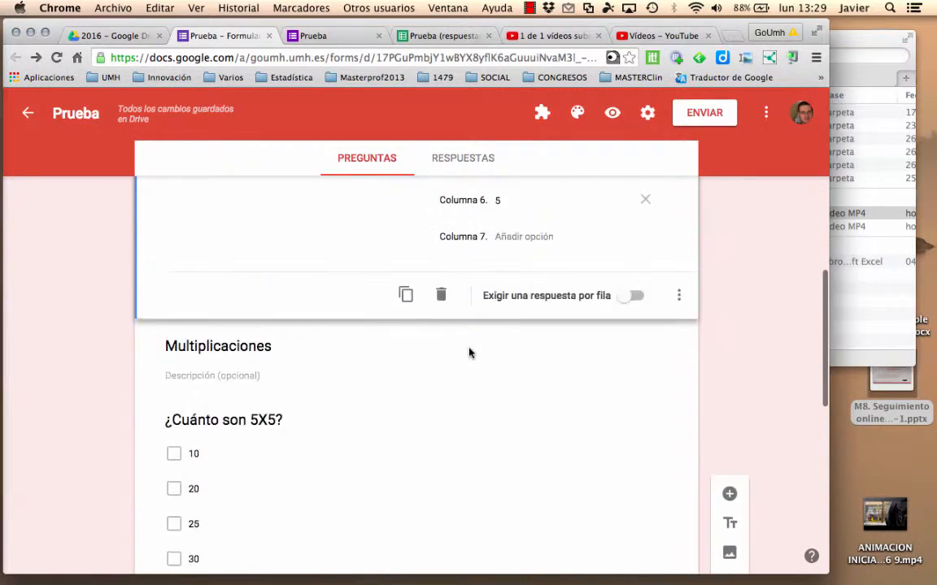
scroll(469, 352, "up", 10)
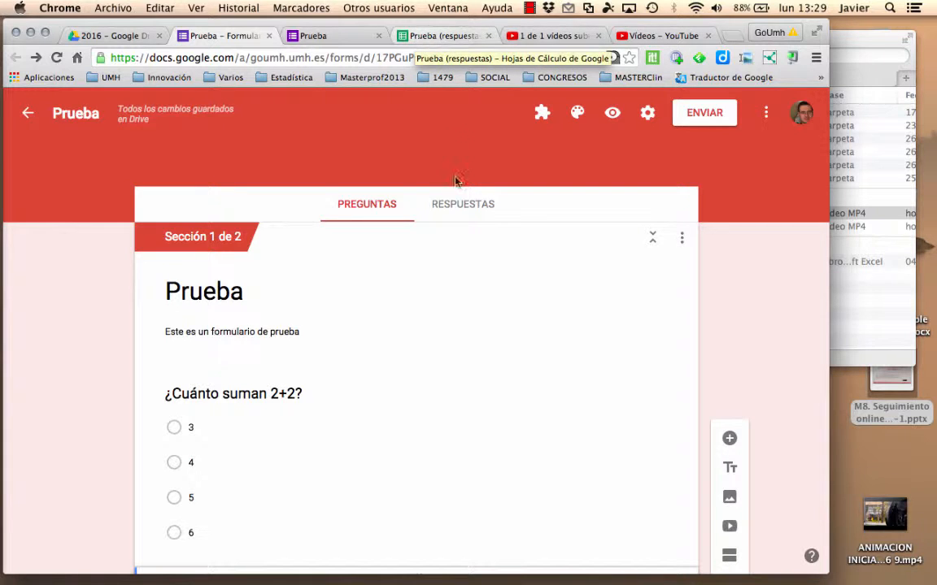
Switch to the Prueba (respuestas) spreadsheet, examine its question columns and select the Nombre de usuario column.
left_click(424, 38)
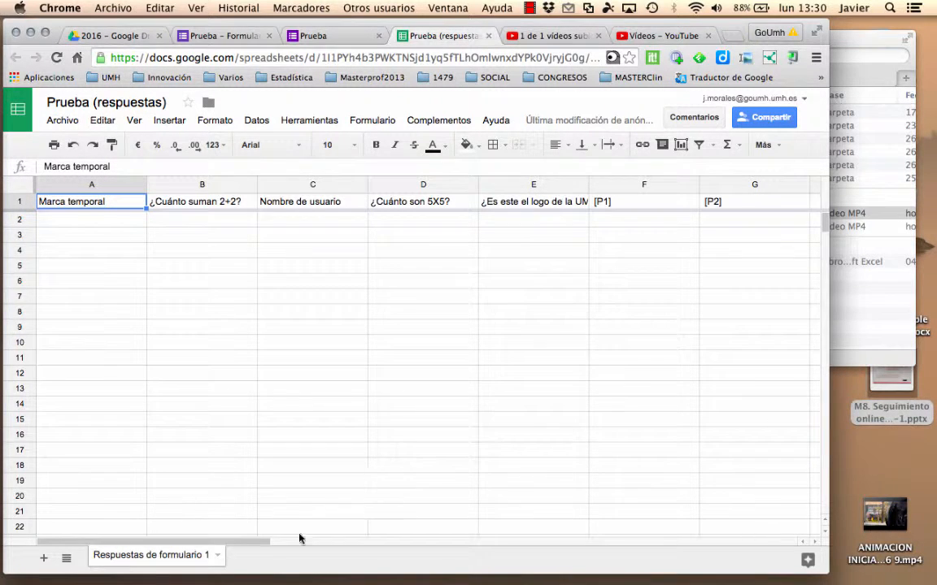
left_click_drag(262, 544, 206, 551)
left_click(281, 185)
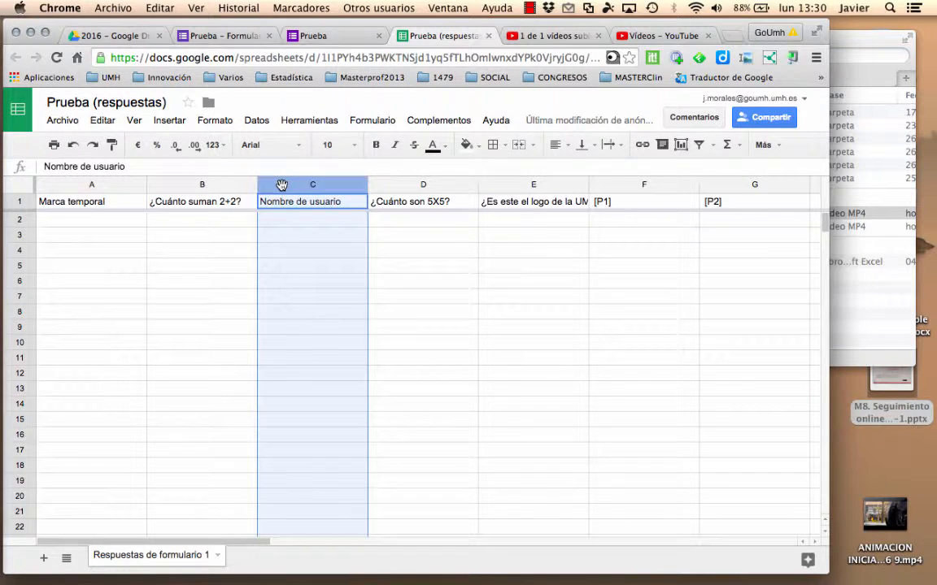